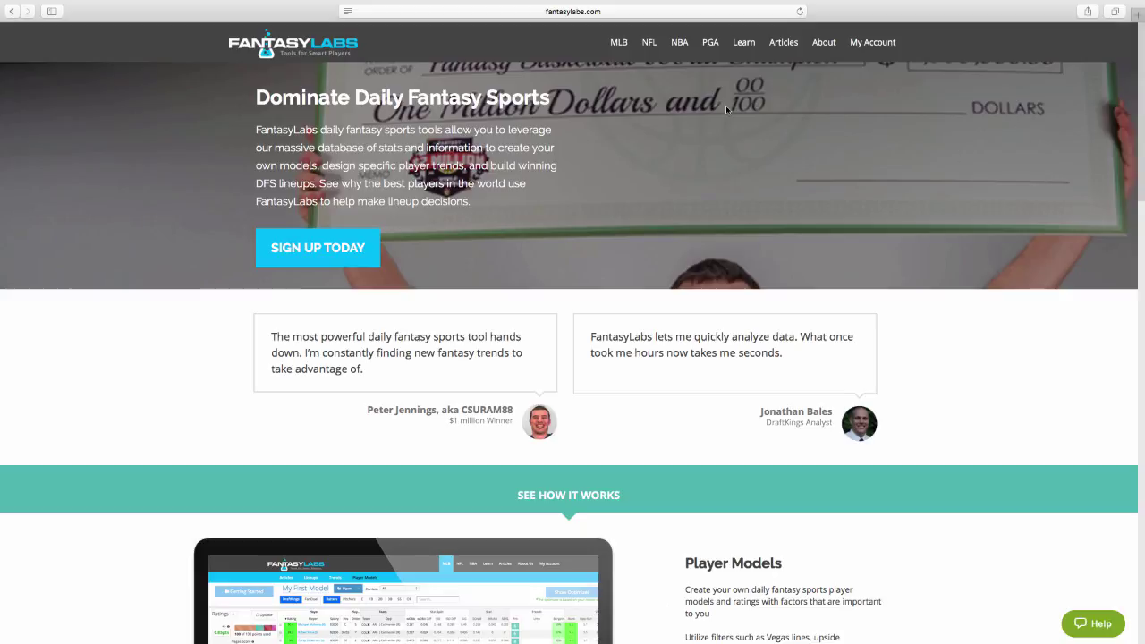
Go to the MLB player models and open the builder for generating multiple lineups.
click(618, 42)
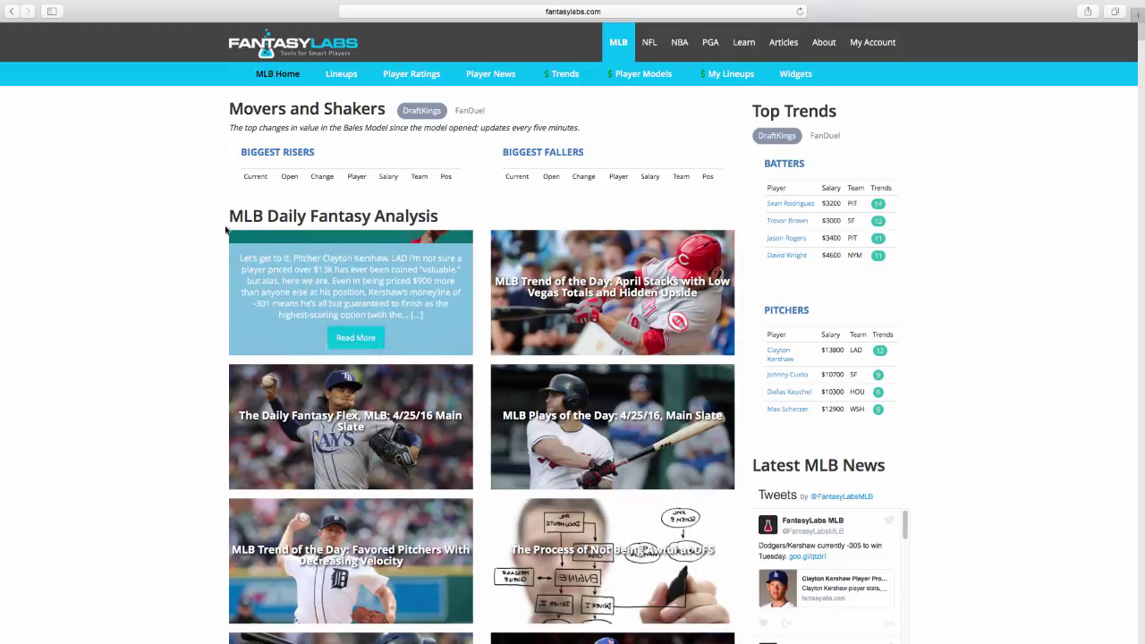
click(643, 78)
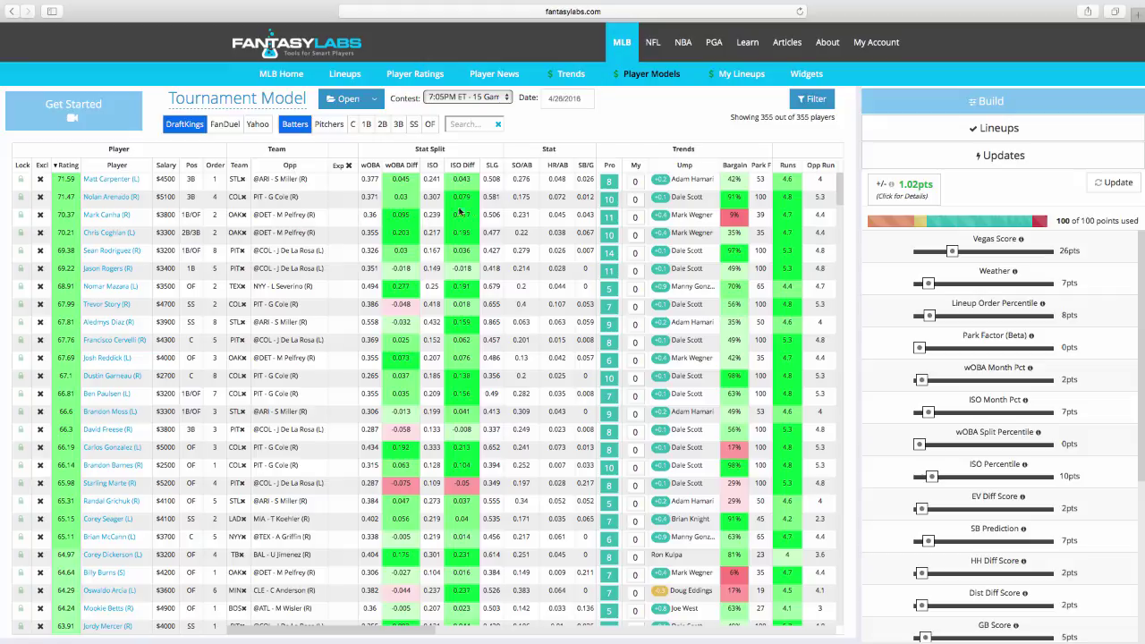
click(953, 130)
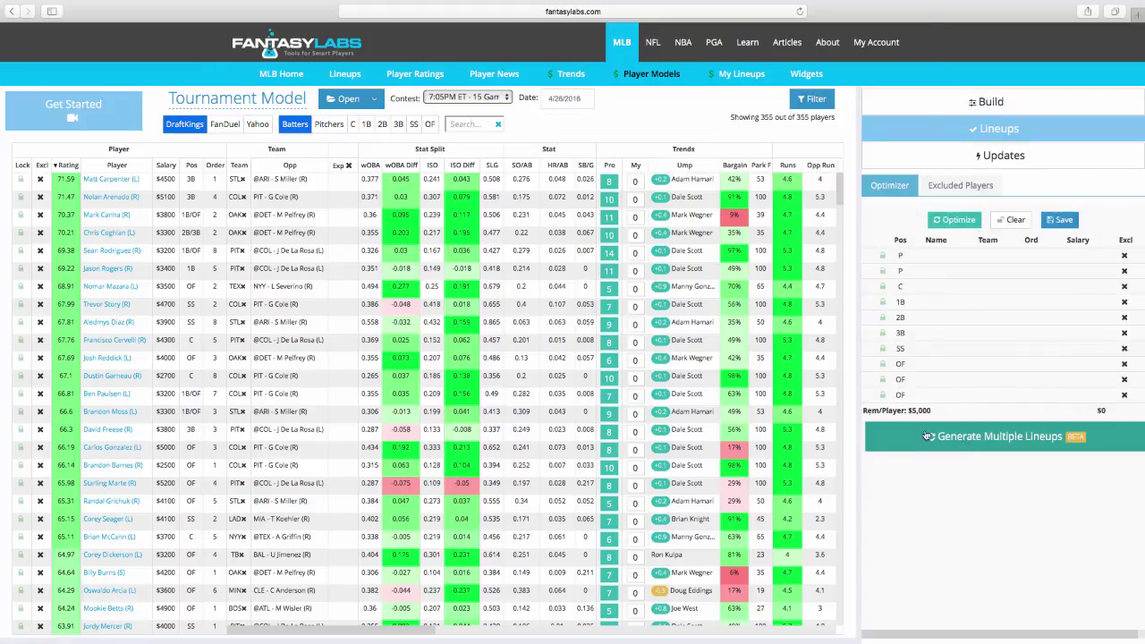
click(956, 438)
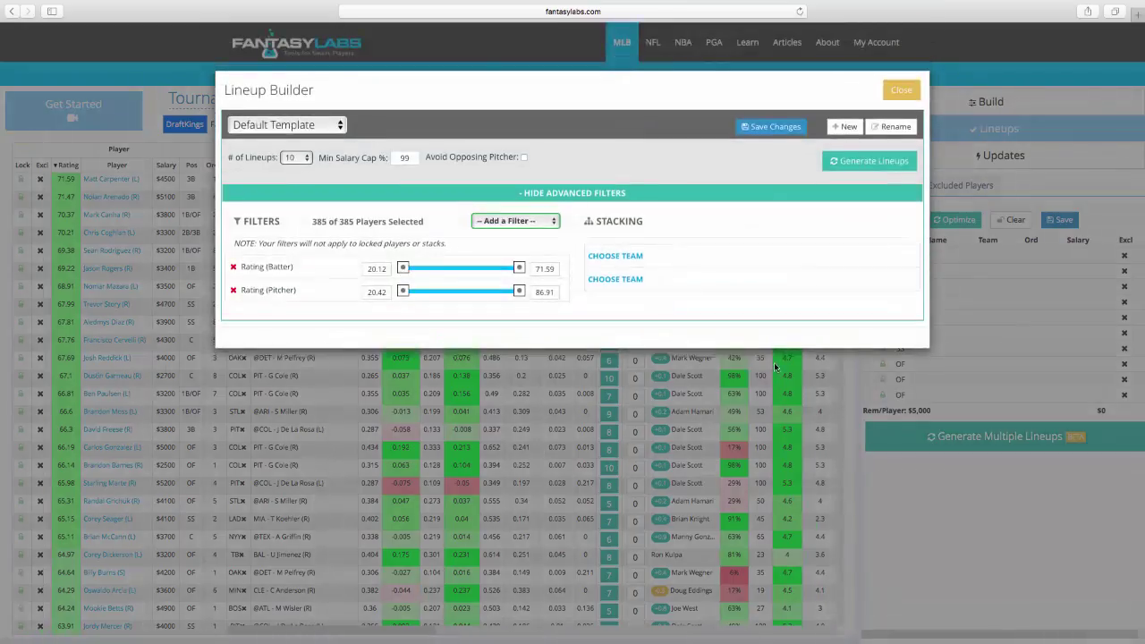
Configure the Lineup Builder for 20 lineups with a minimum salary cap of 97% and avoidance of opposing pitchers.
click(292, 161)
click(295, 175)
double_click(407, 158)
text(97)
click(524, 157)
Review the filters that can be added in the Lineup Builder, and close the builder without adding one.
click(498, 221)
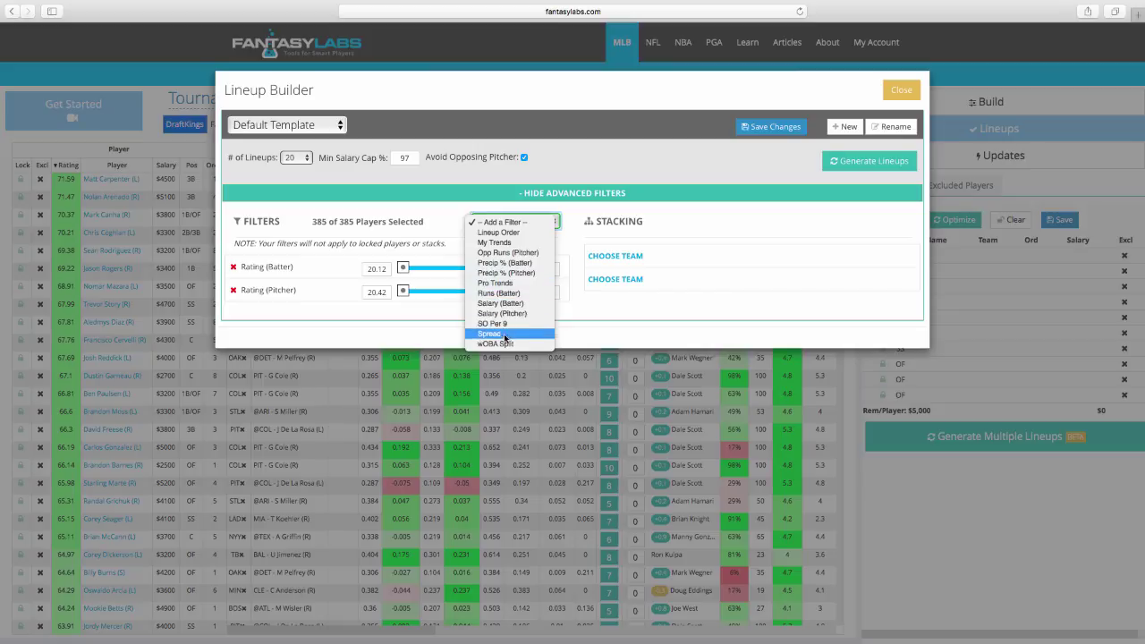
click(444, 232)
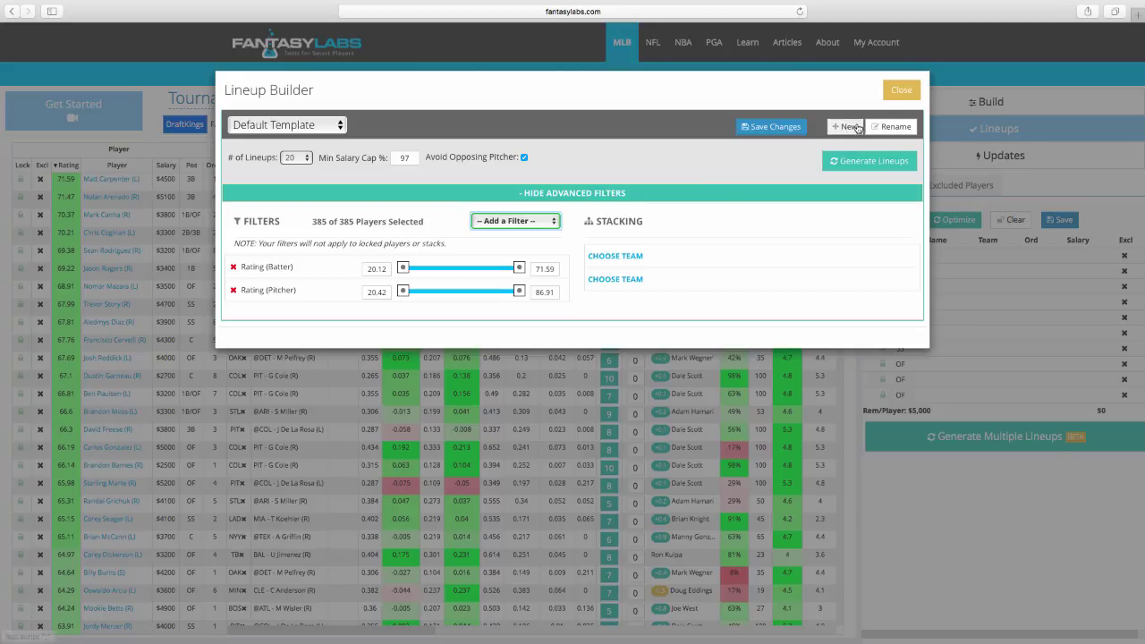
click(901, 89)
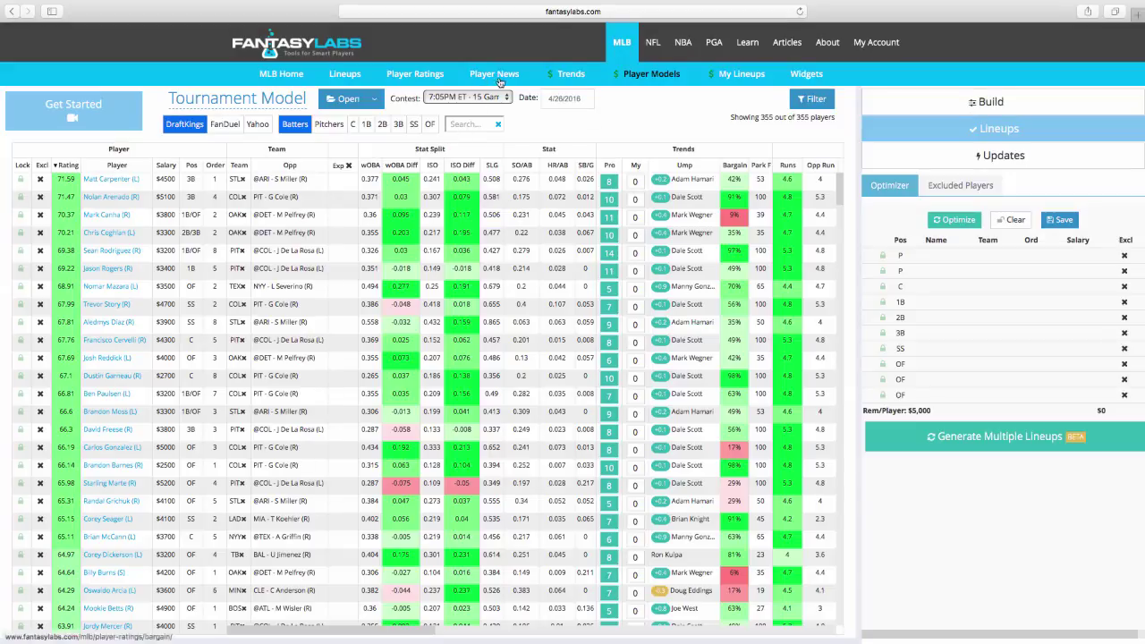
Create a new MLB fantasy trend named "Test" for hitters on DraftKings.
click(569, 78)
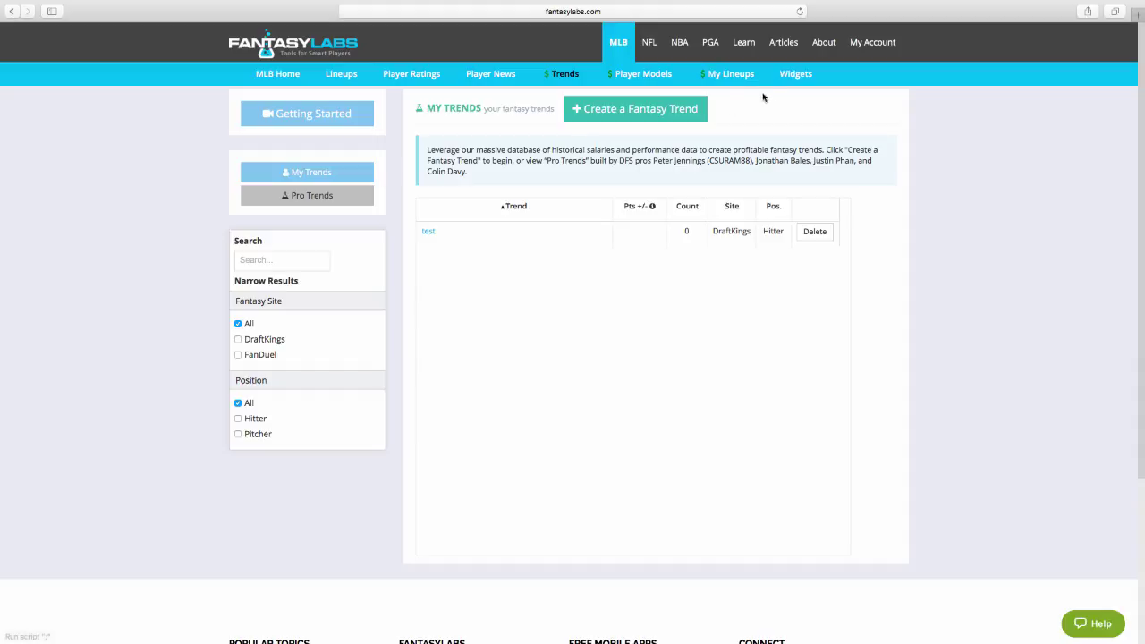
click(669, 109)
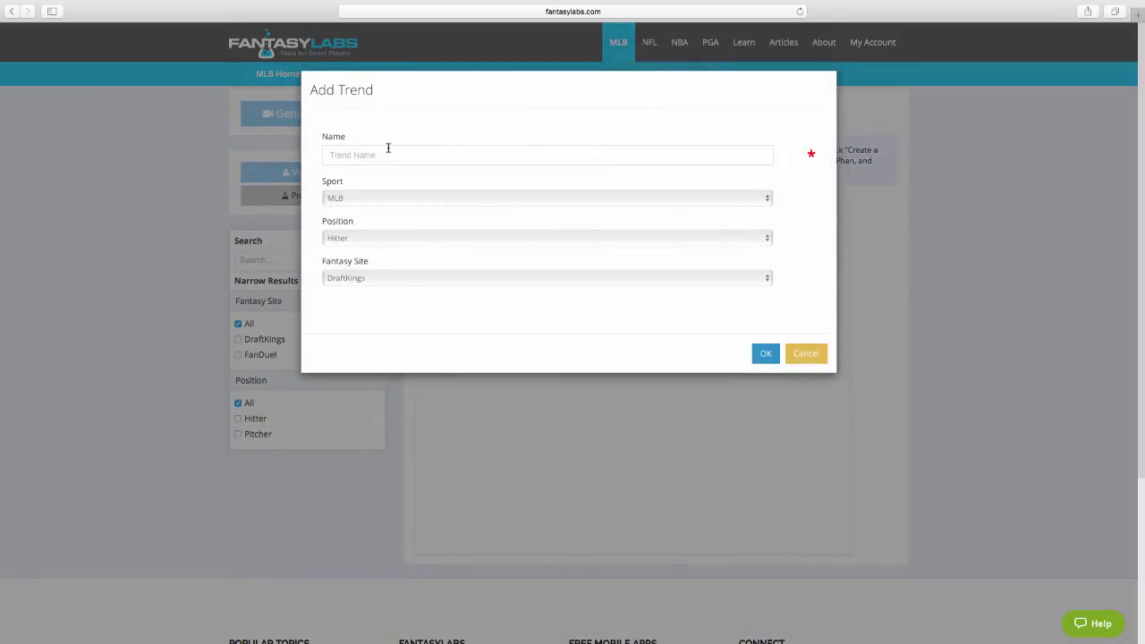
text(Test)
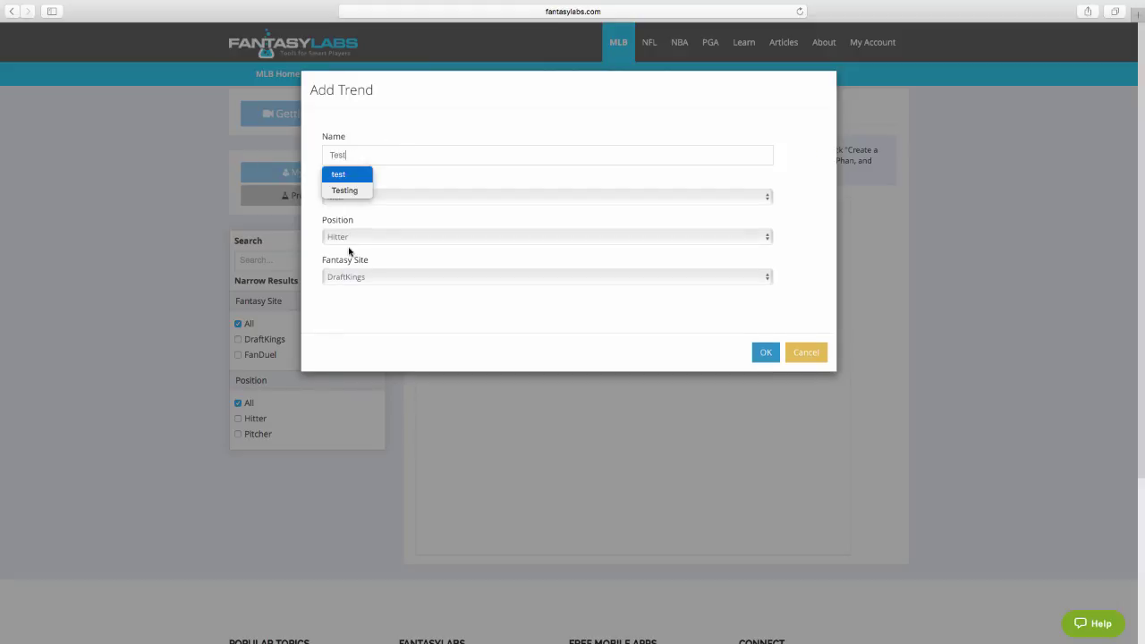
key(Escape)
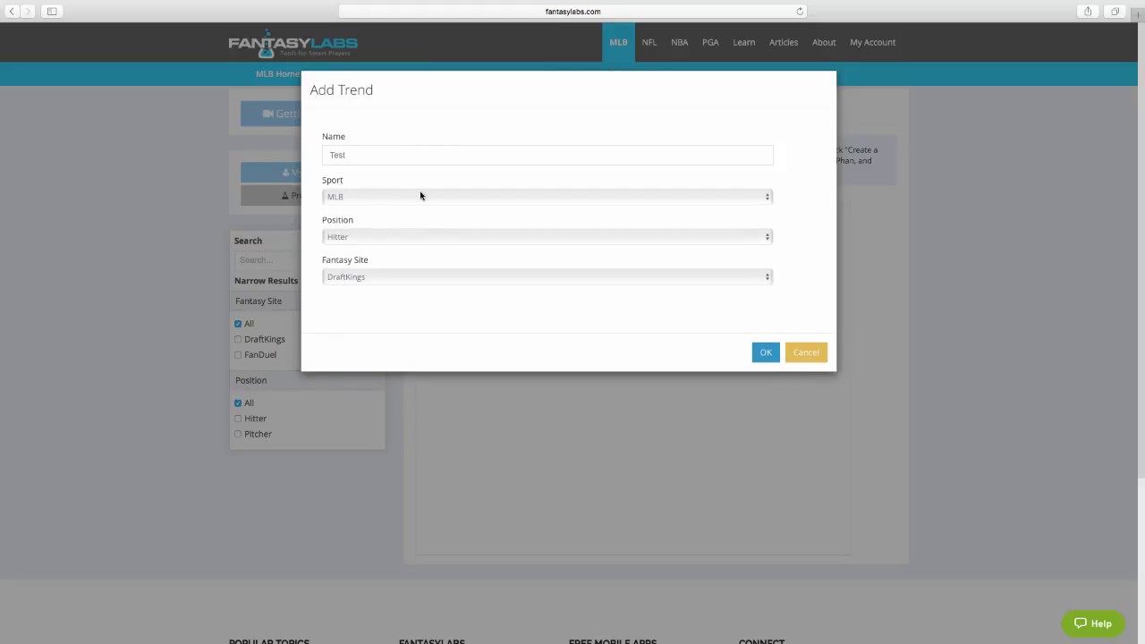
click(763, 351)
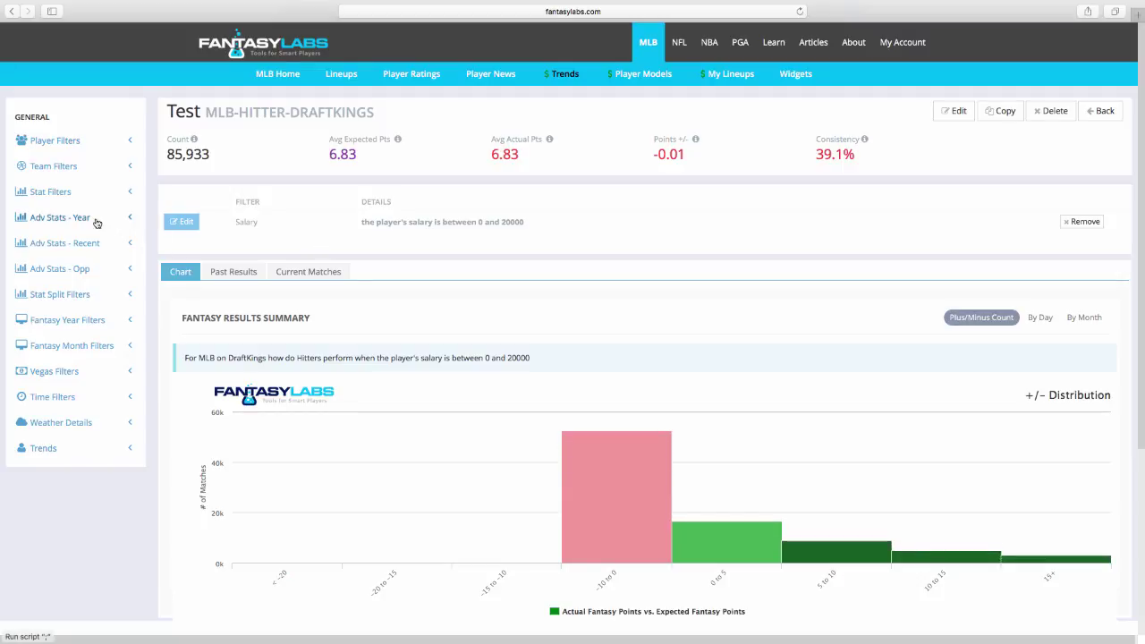
Examine the Plus/Minus of the Lineup Order player filter for batting spot 1 alone and spot 6 alone.
click(54, 142)
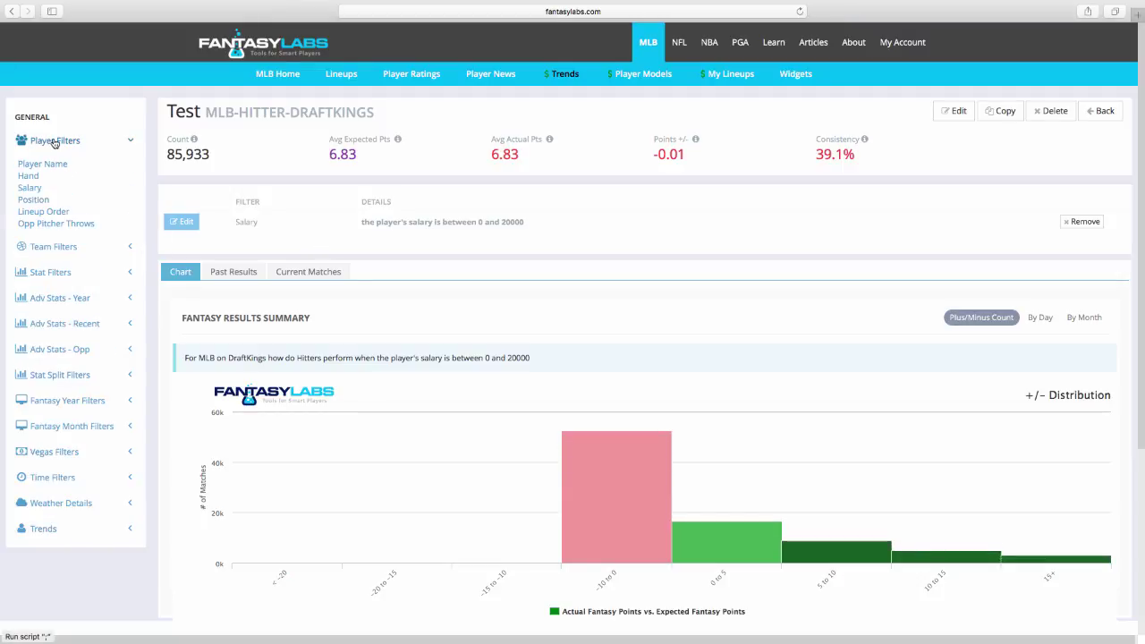
click(43, 212)
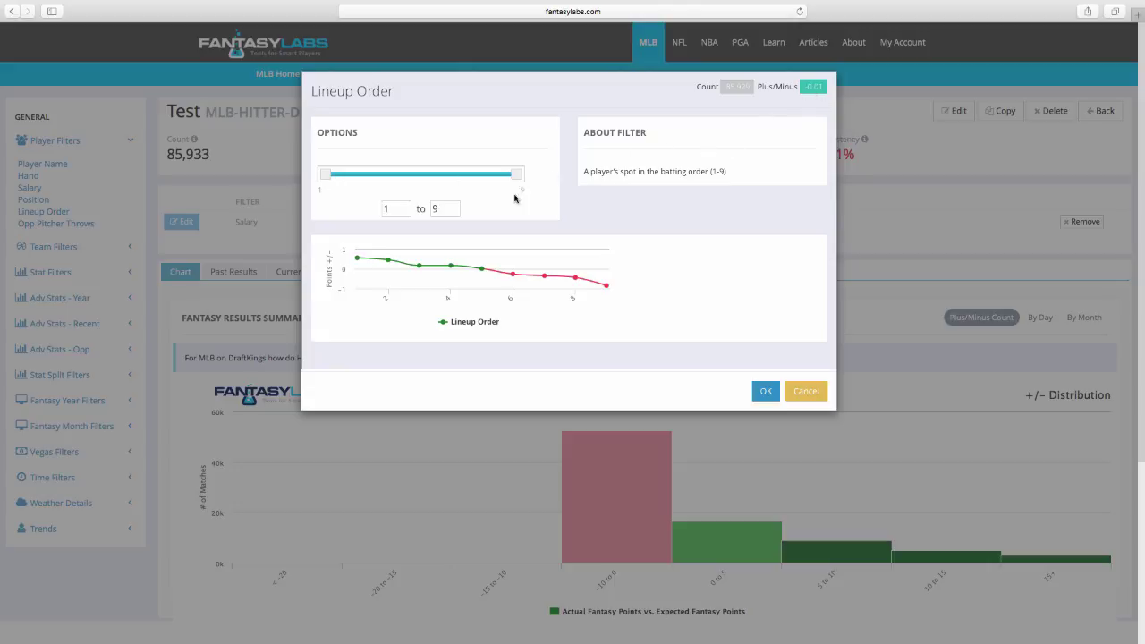
drag(518, 176, 326, 183)
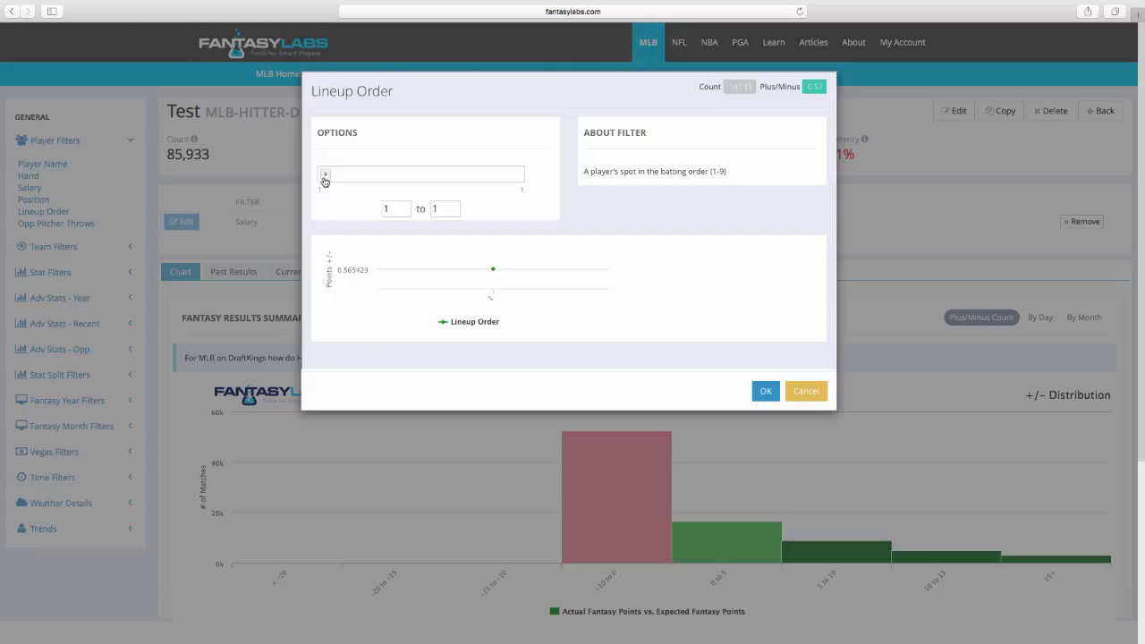
drag(325, 181, 443, 175)
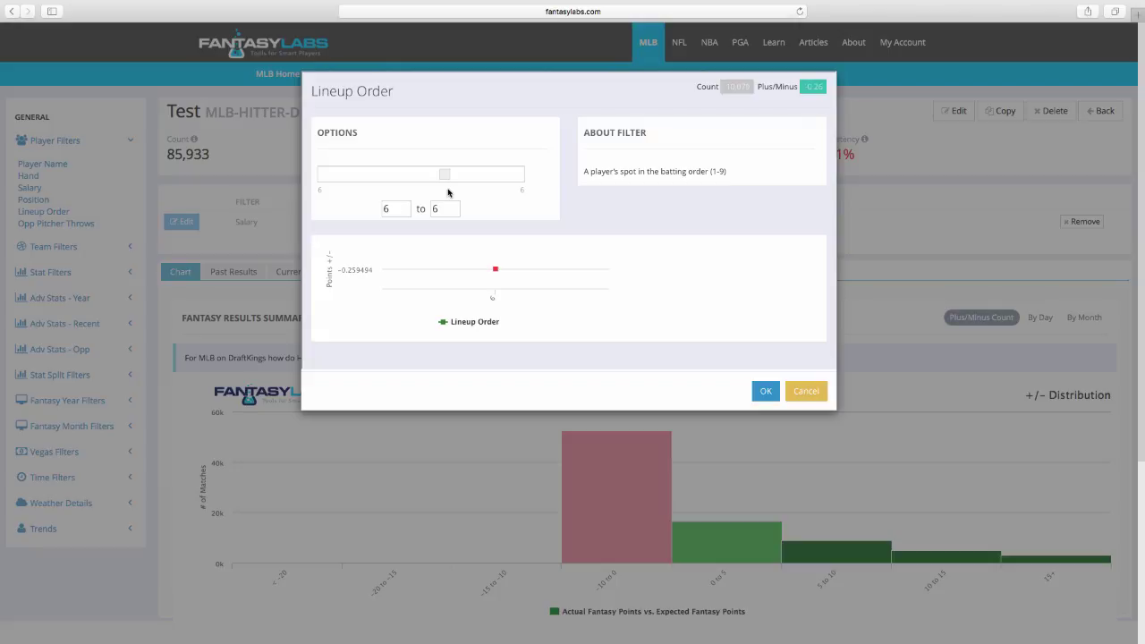
Compare the Plus/Minus of Lineup Order ranges from 1 to 2 up through 1 to 6, and cancel the filter.
drag(447, 185, 340, 174)
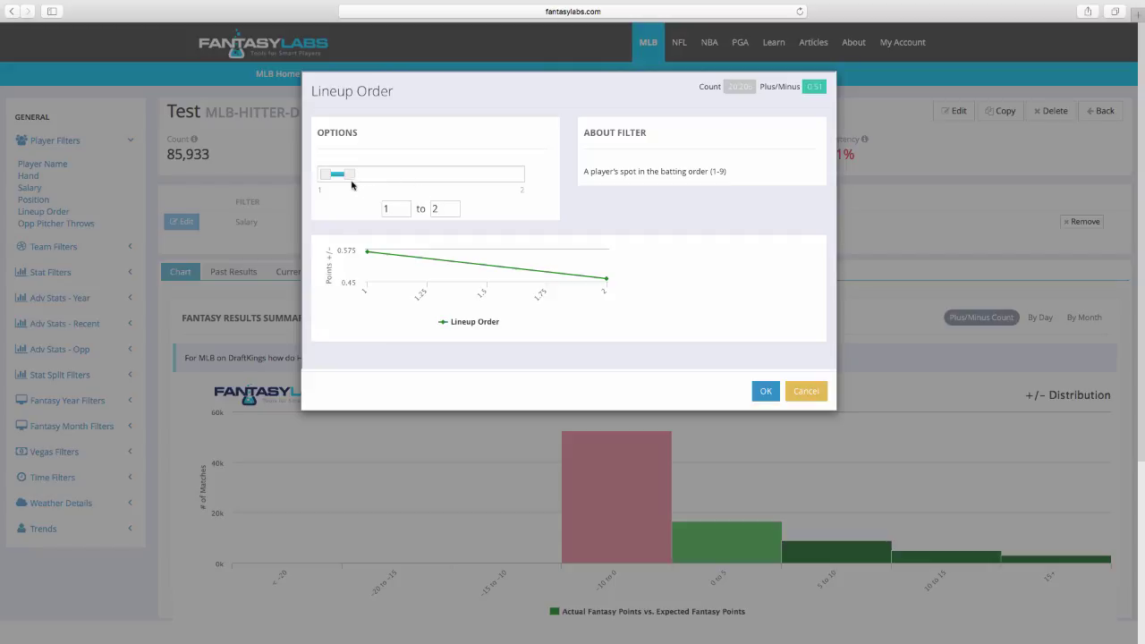
drag(352, 180, 378, 175)
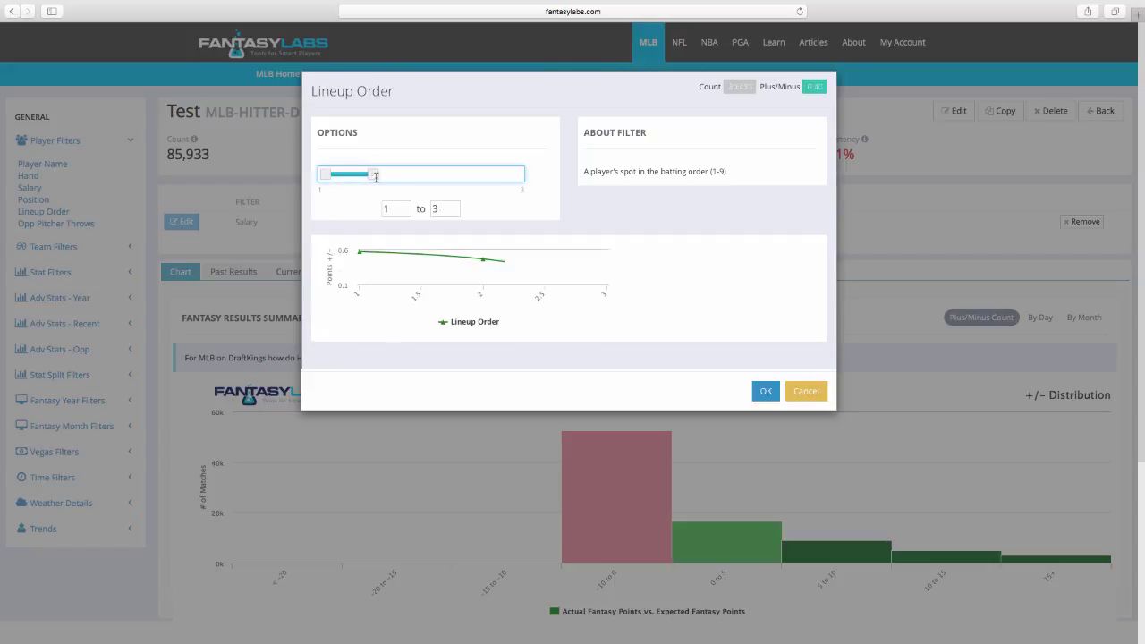
drag(374, 181, 404, 180)
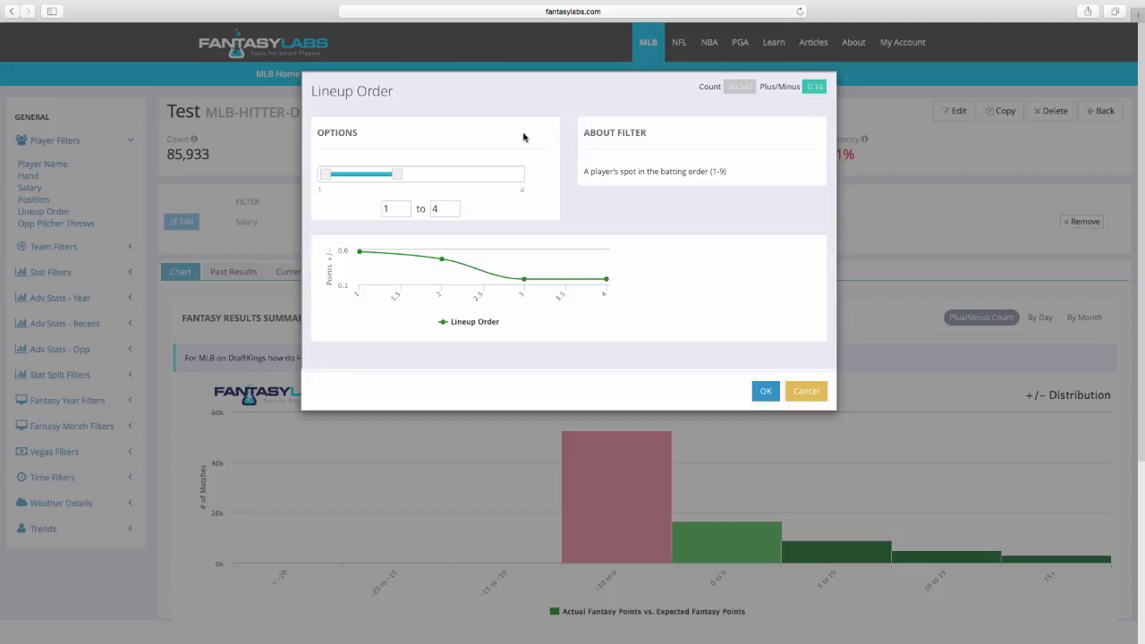
drag(399, 174, 427, 176)
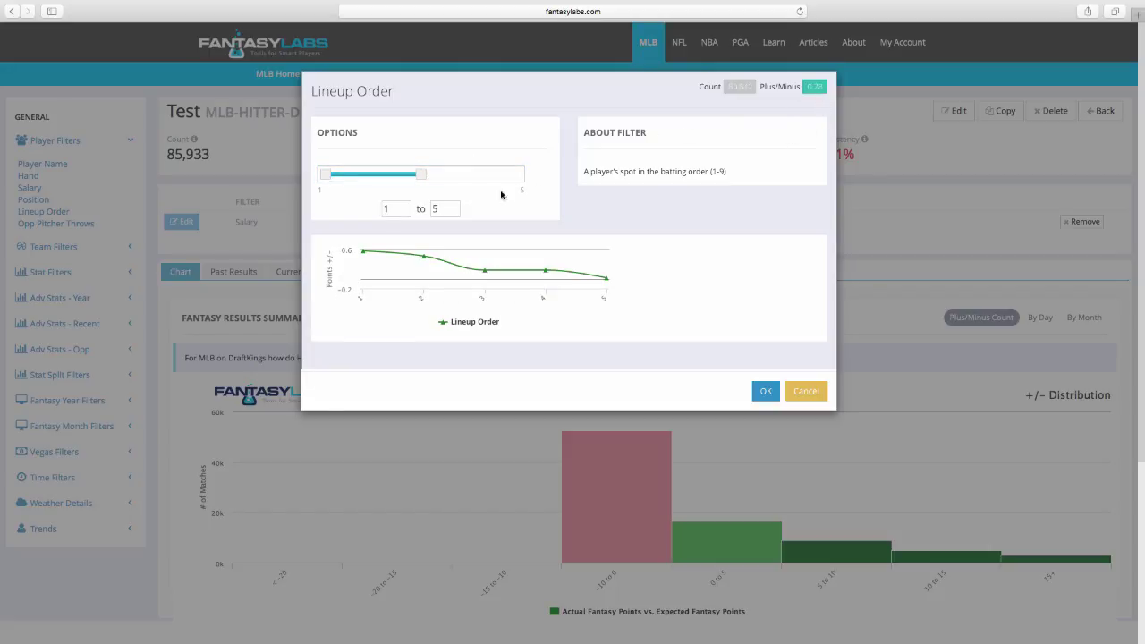
drag(425, 175, 447, 176)
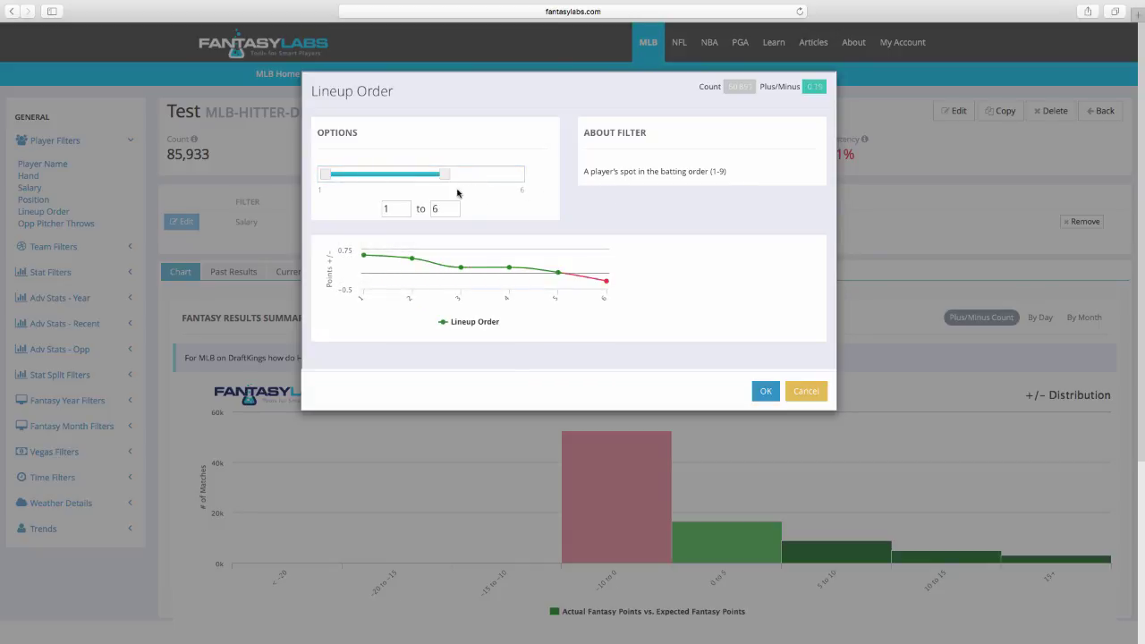
mouse_move(446, 179)
mouse_down()
mouse_move(396, 178)
mouse_move(424, 176)
mouse_up()
drag(314, 179, 348, 183)
click(813, 393)
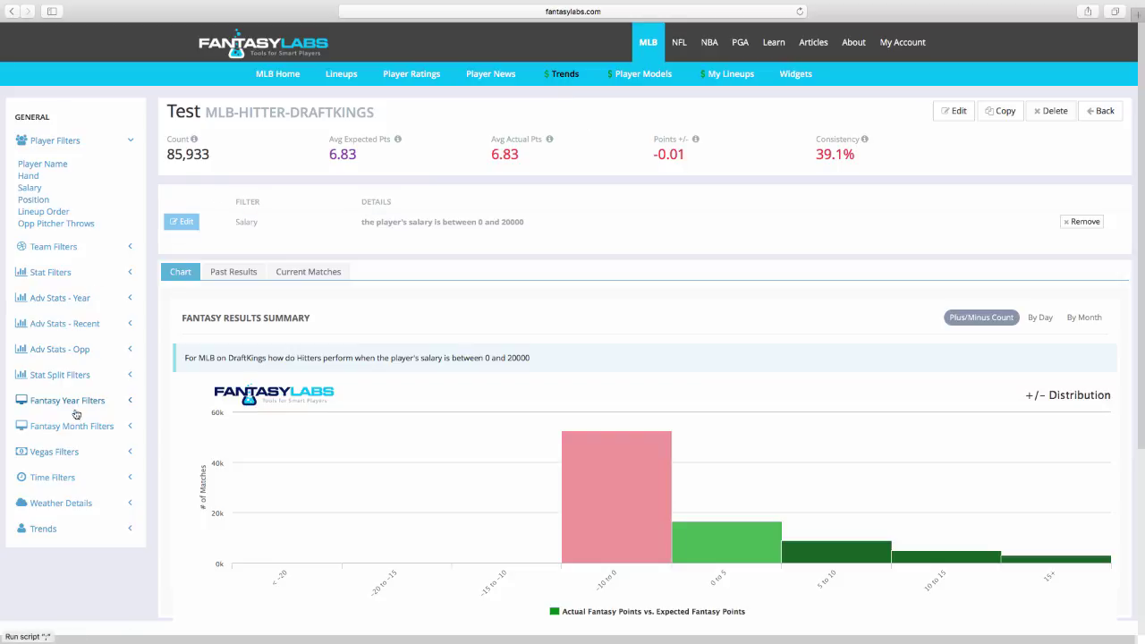
Examine the Plus/Minus for Pro Trends counts of 2, 6 and 6 to 17, and cancel the filter.
click(49, 528)
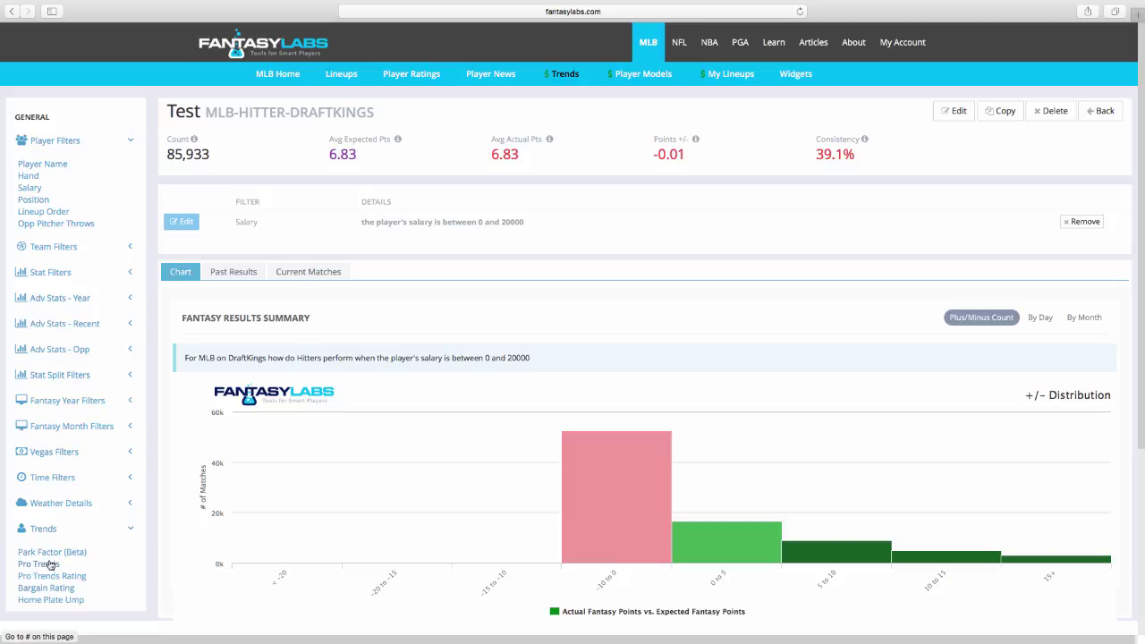
click(43, 564)
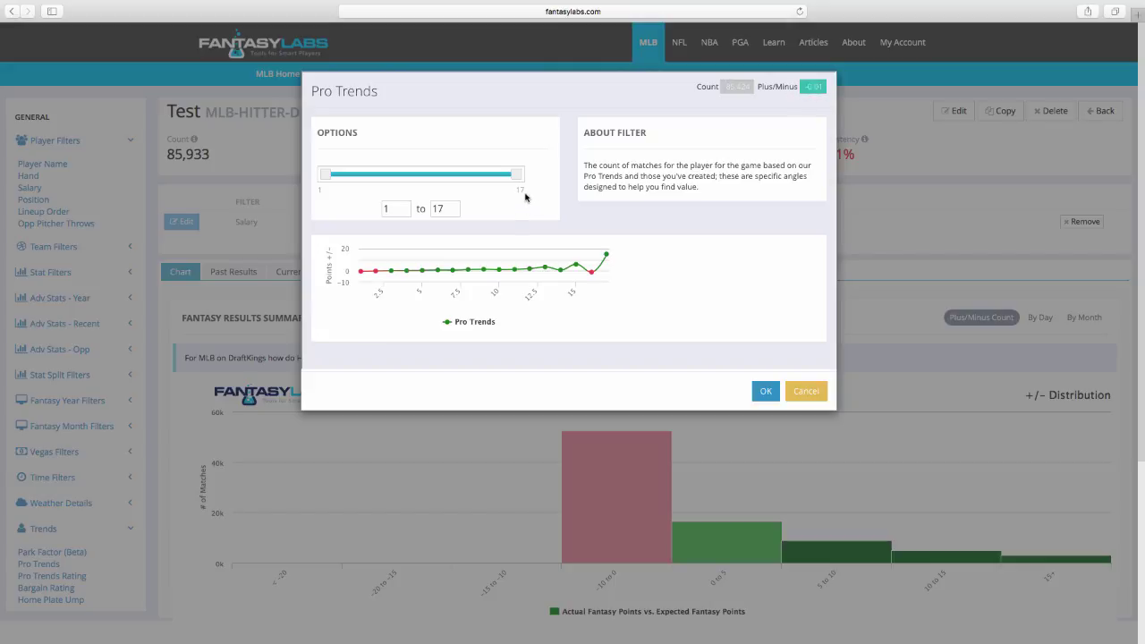
drag(517, 175, 342, 181)
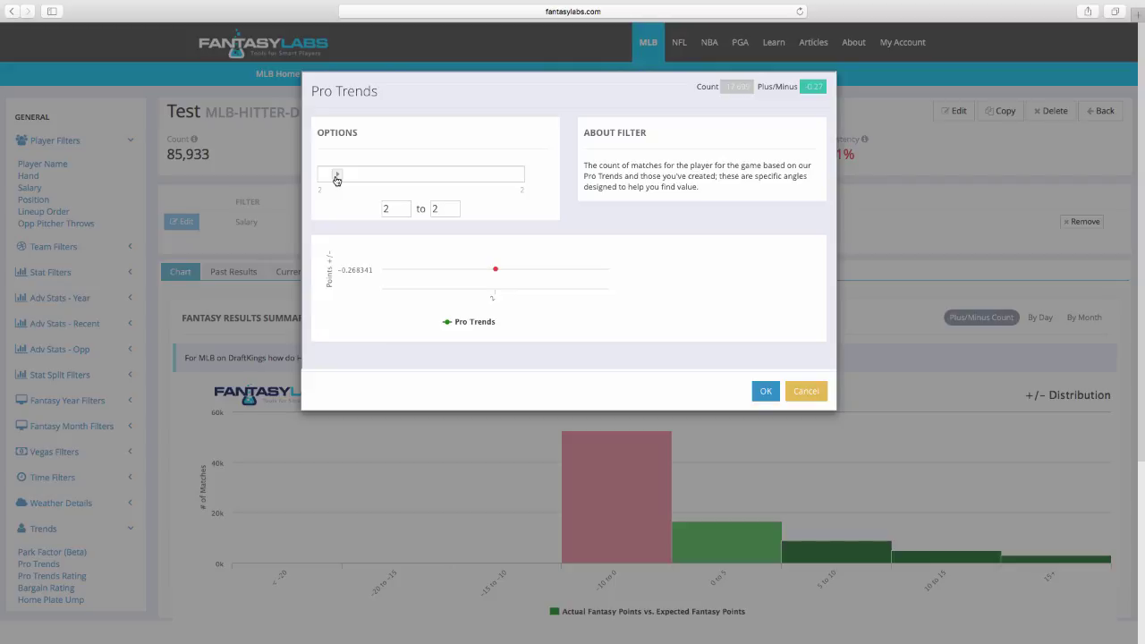
drag(336, 178, 392, 180)
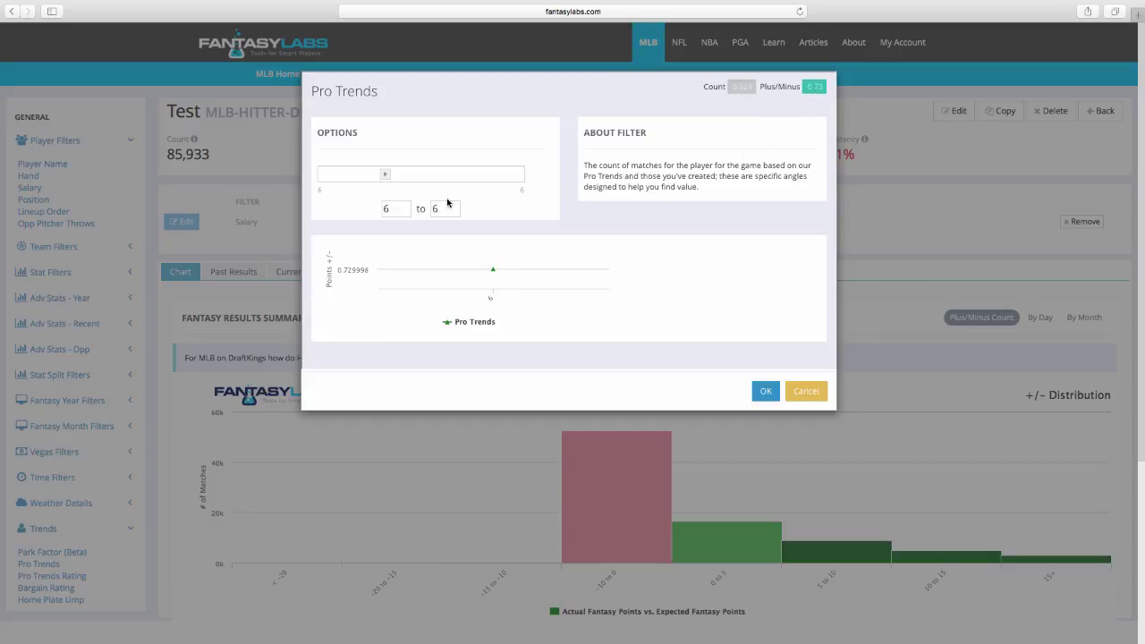
drag(385, 175, 517, 176)
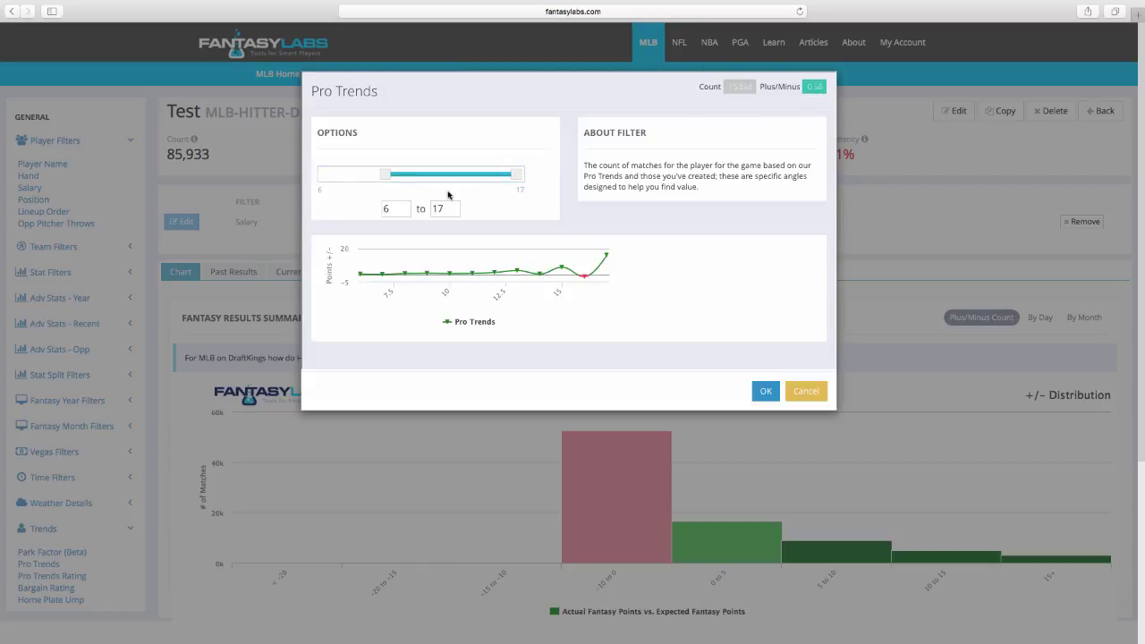
click(808, 393)
Examine the Plus/Minus of the wOBA Split filter with its minimum set to .31 and .32.
scroll(98, 362, down, 1)
scroll(82, 412, down, 5)
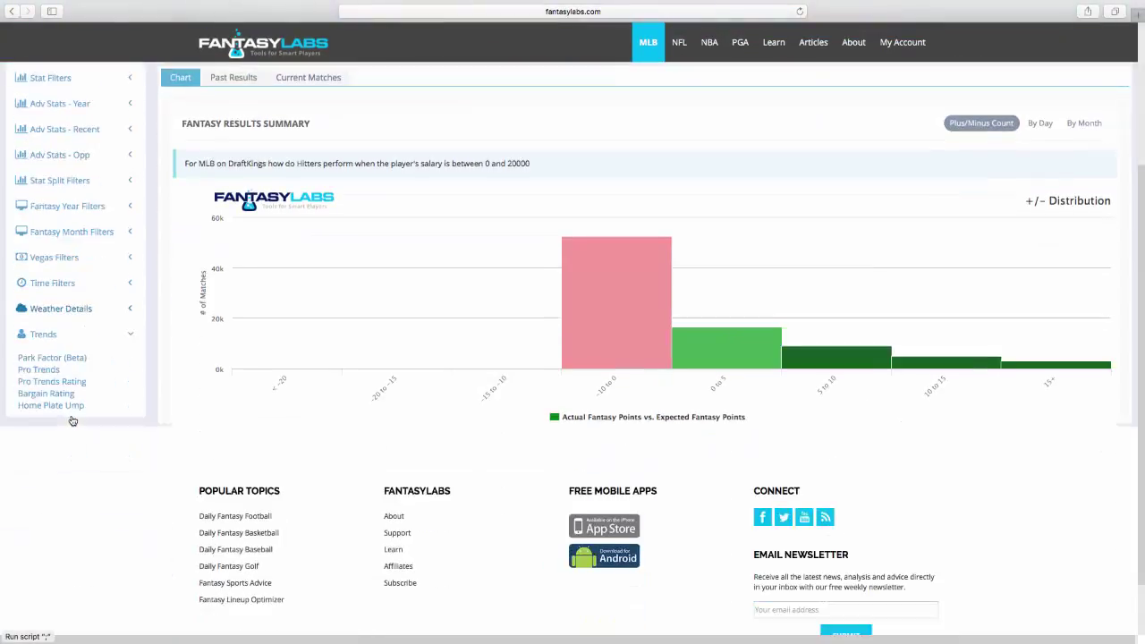
scroll(77, 419, up, 2)
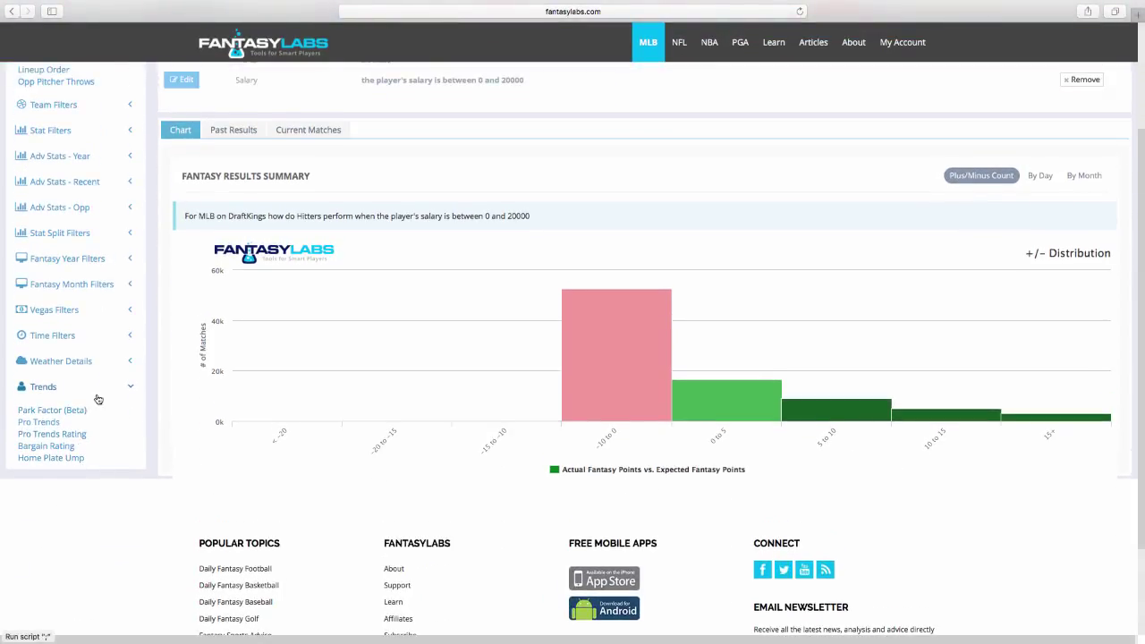
scroll(105, 367, up, 1)
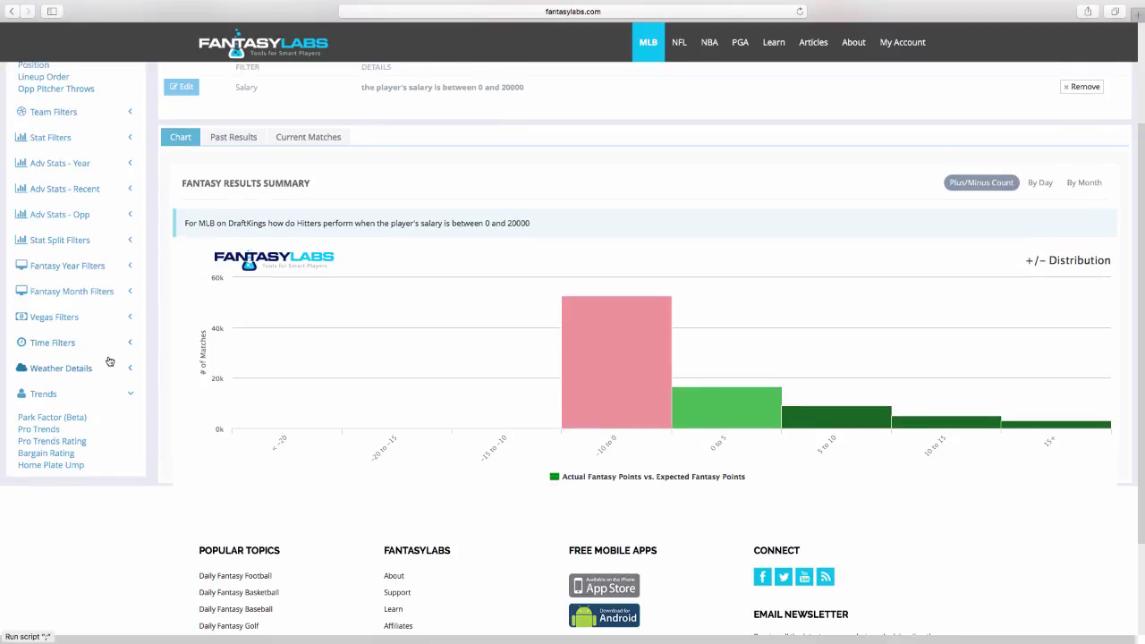
click(68, 240)
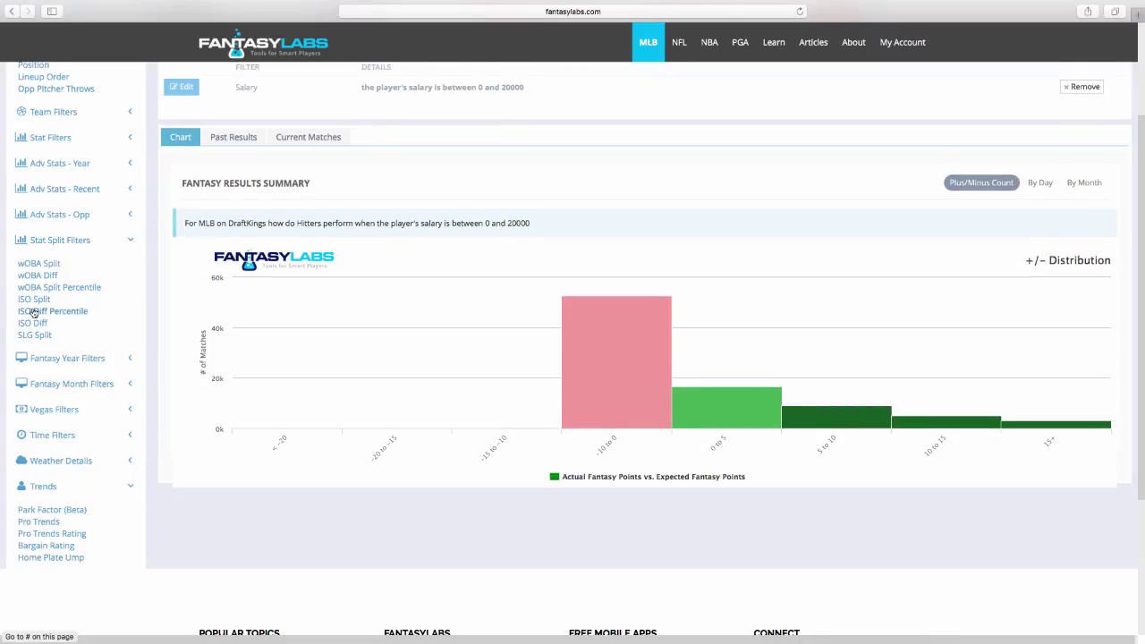
click(44, 264)
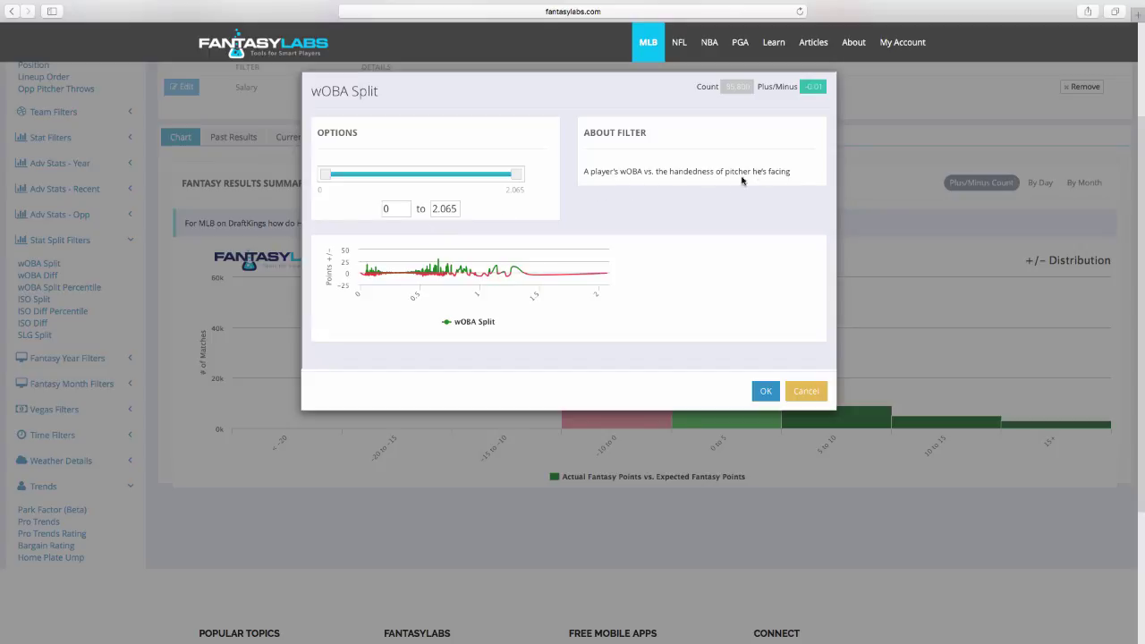
drag(392, 209, 367, 210)
text(.2)
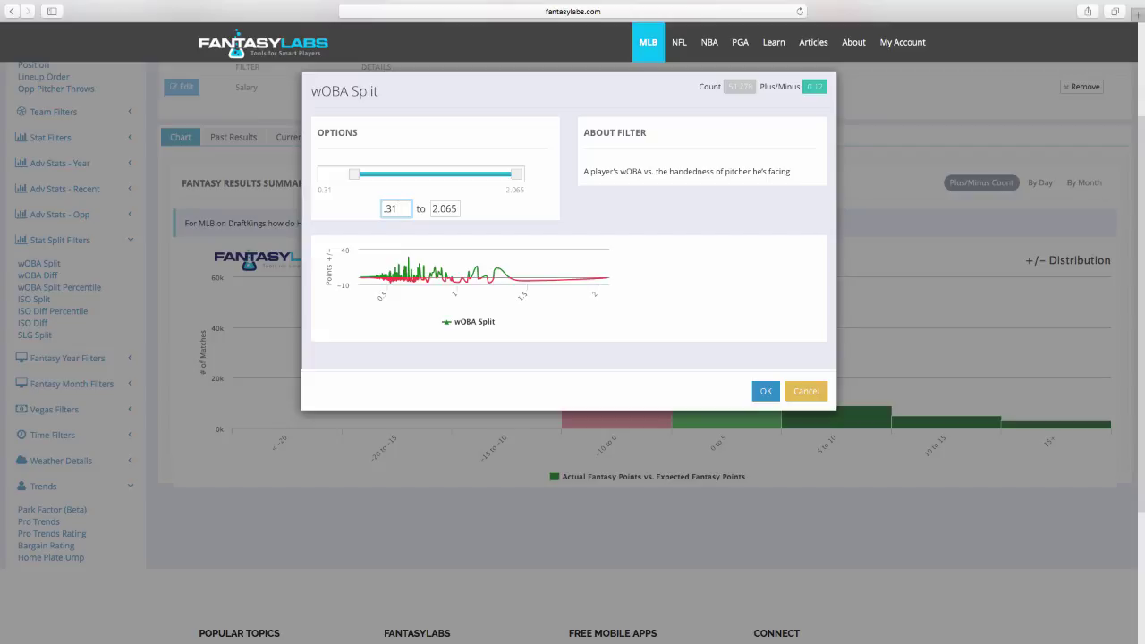
text(2)
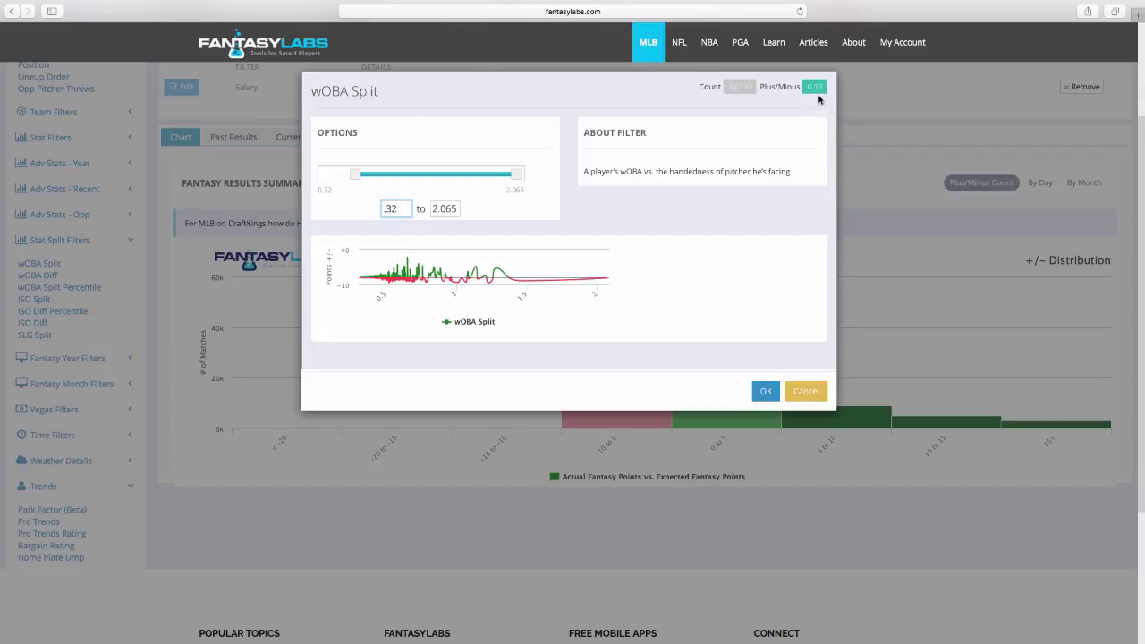
Compare the Plus/Minus for wOBA Split minimums of .33, .37 and .35, and cancel the filter.
key(Up)
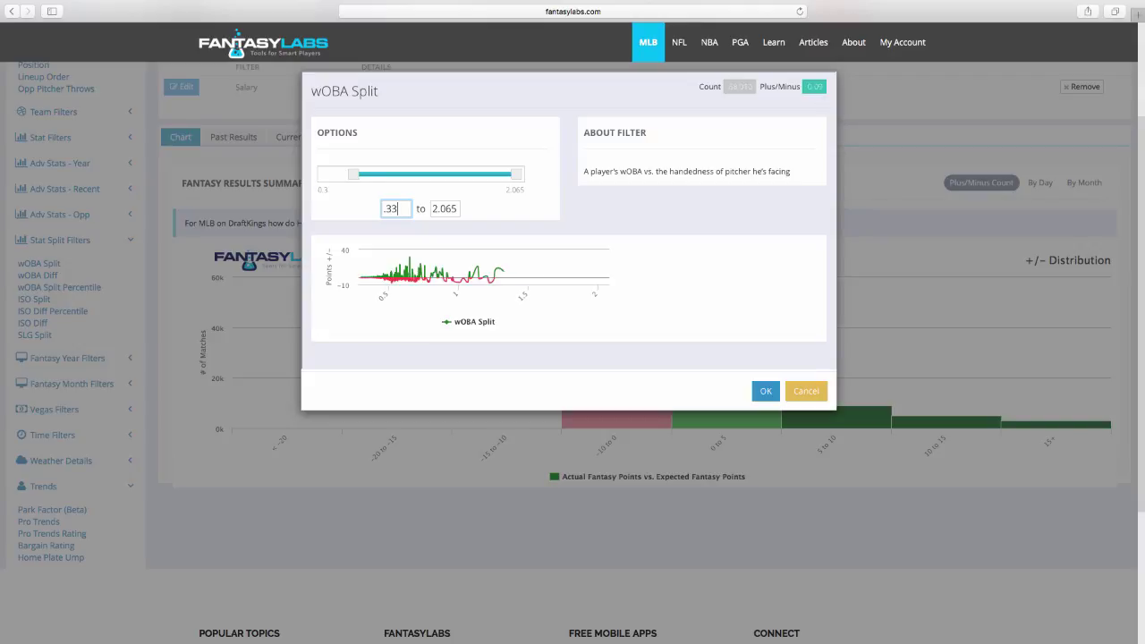
key(Up)
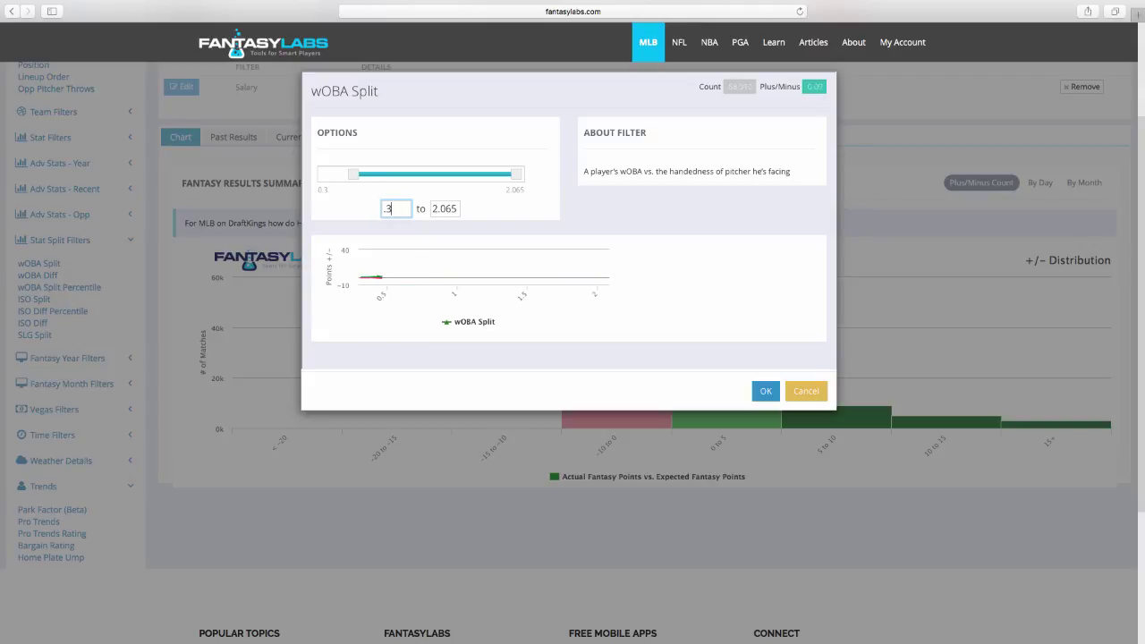
text(5)
key(Up)
key(Up)
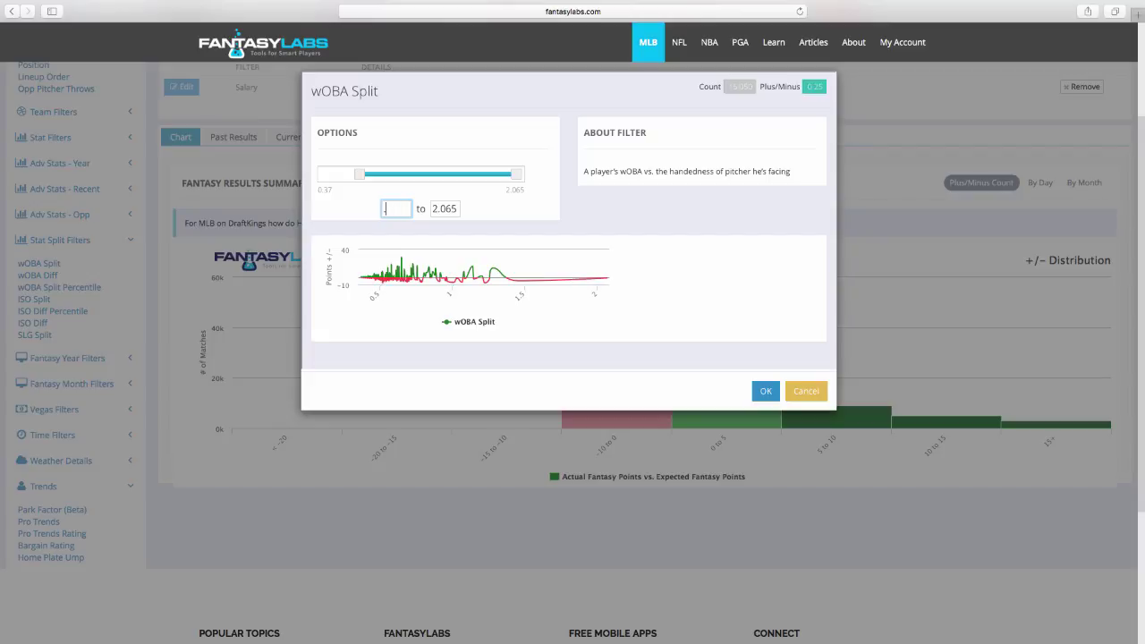
text(5)
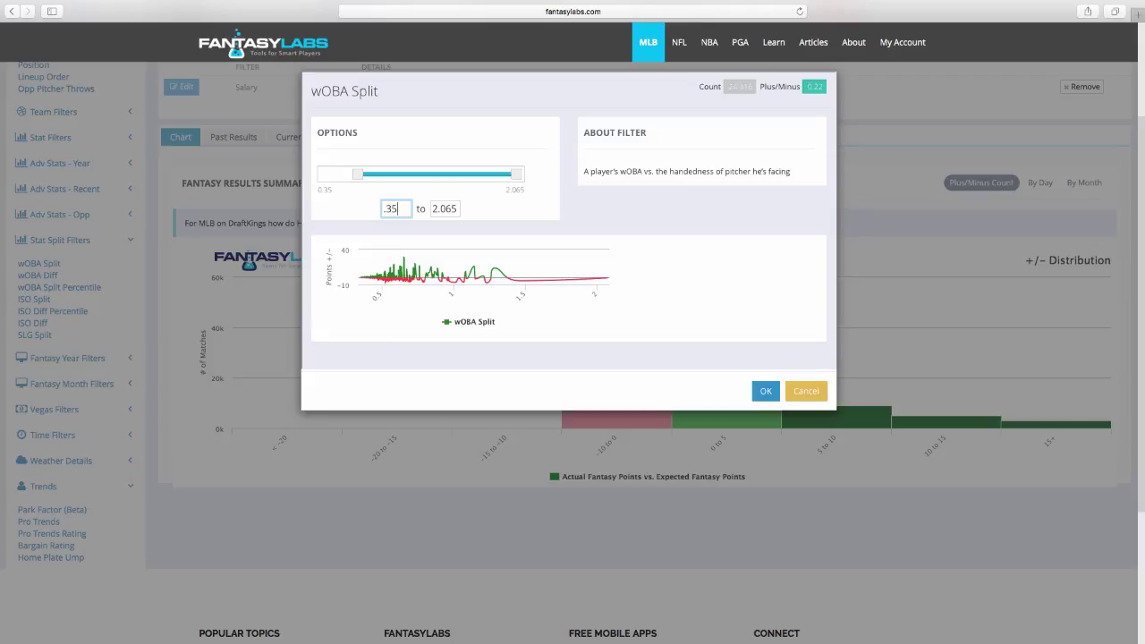
click(805, 391)
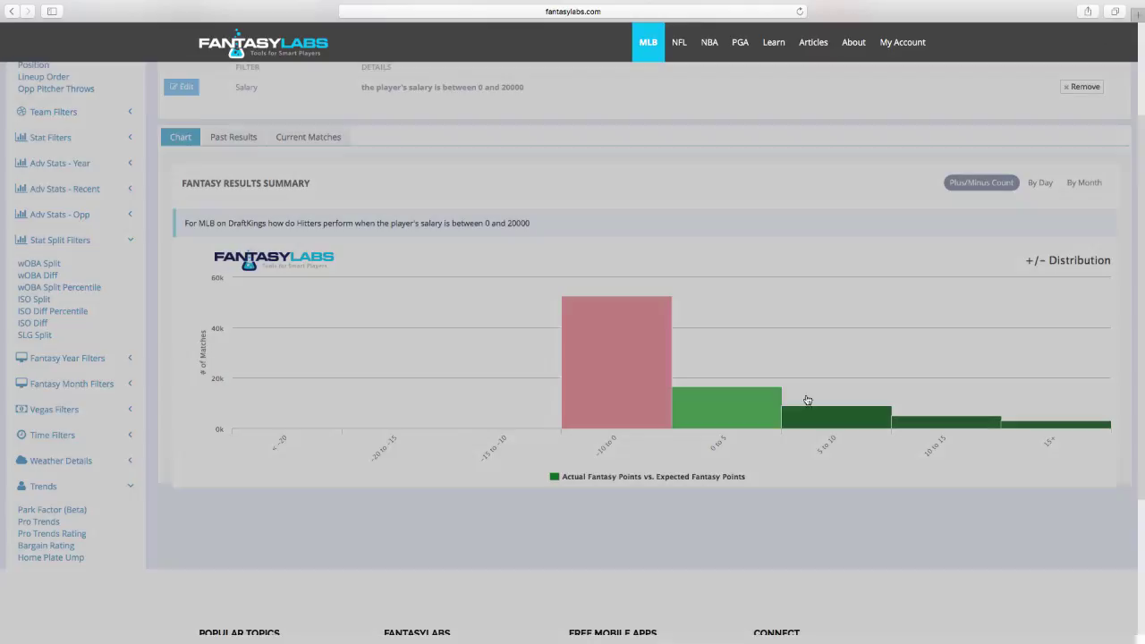
scroll(747, 325, up, 3)
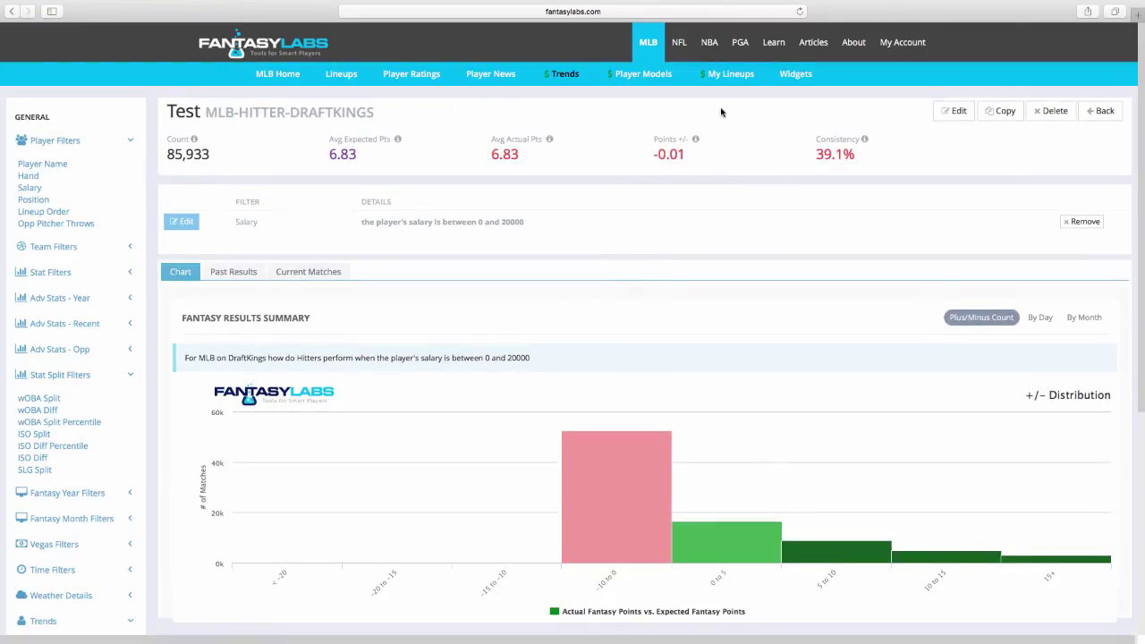
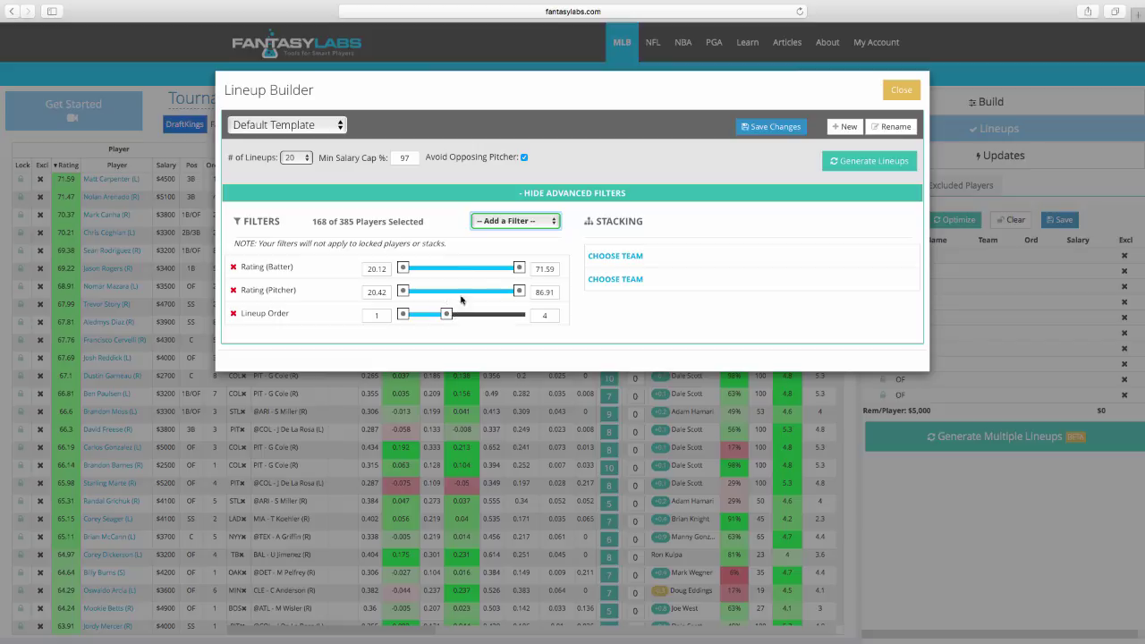
Add a wOBA Split filter to the Lineup Builder with a minimum of .35.
click(511, 222)
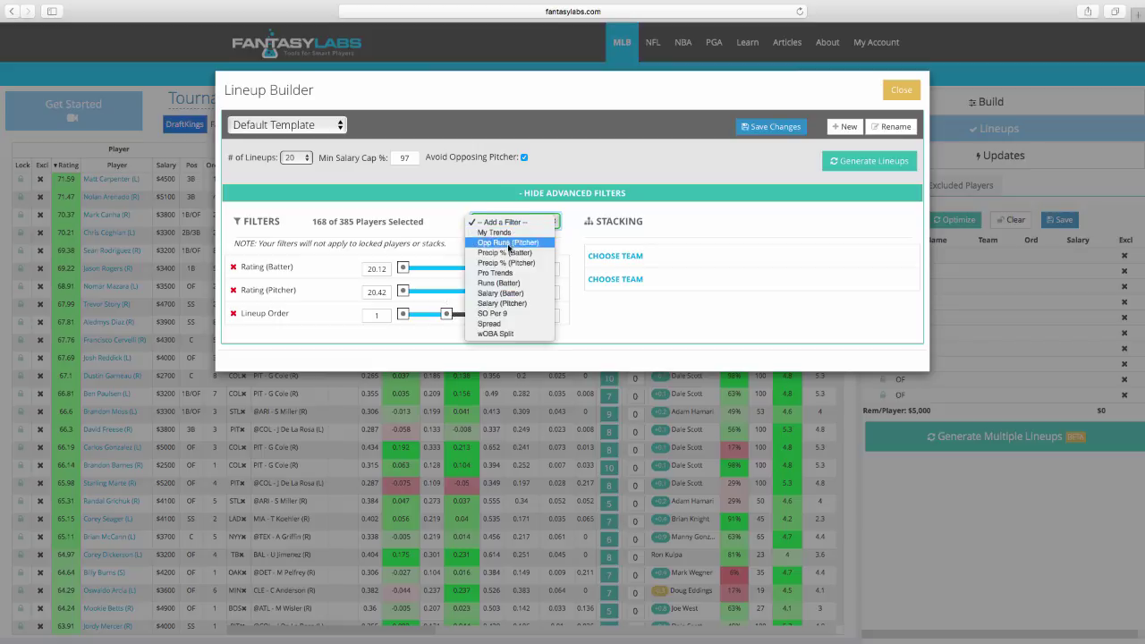
click(495, 333)
drag(388, 346, 359, 345)
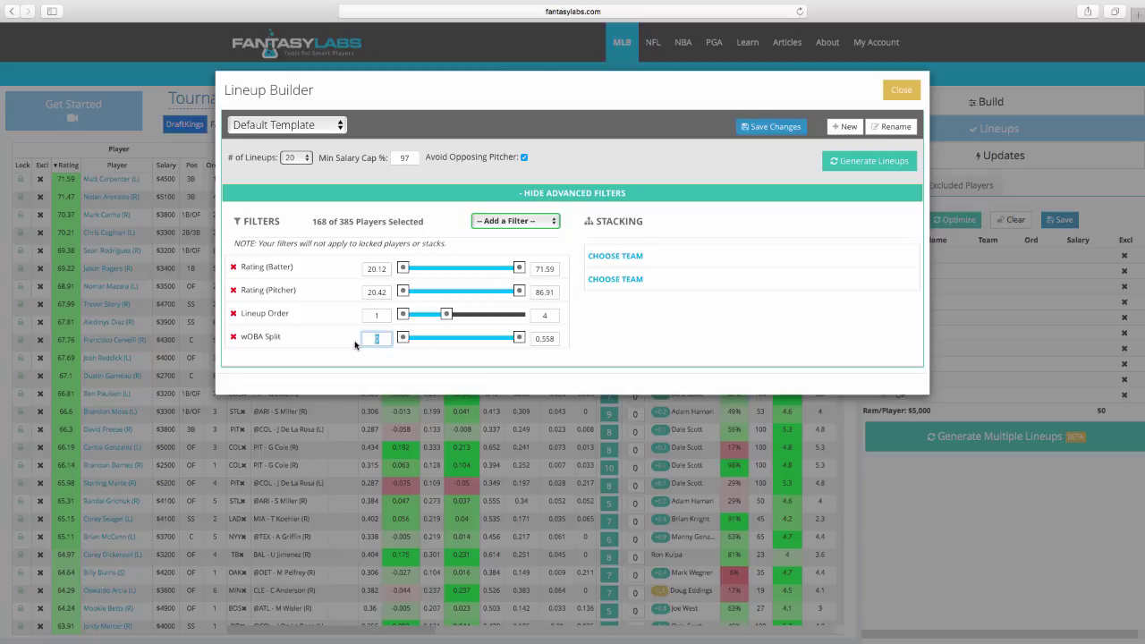
text(.35)
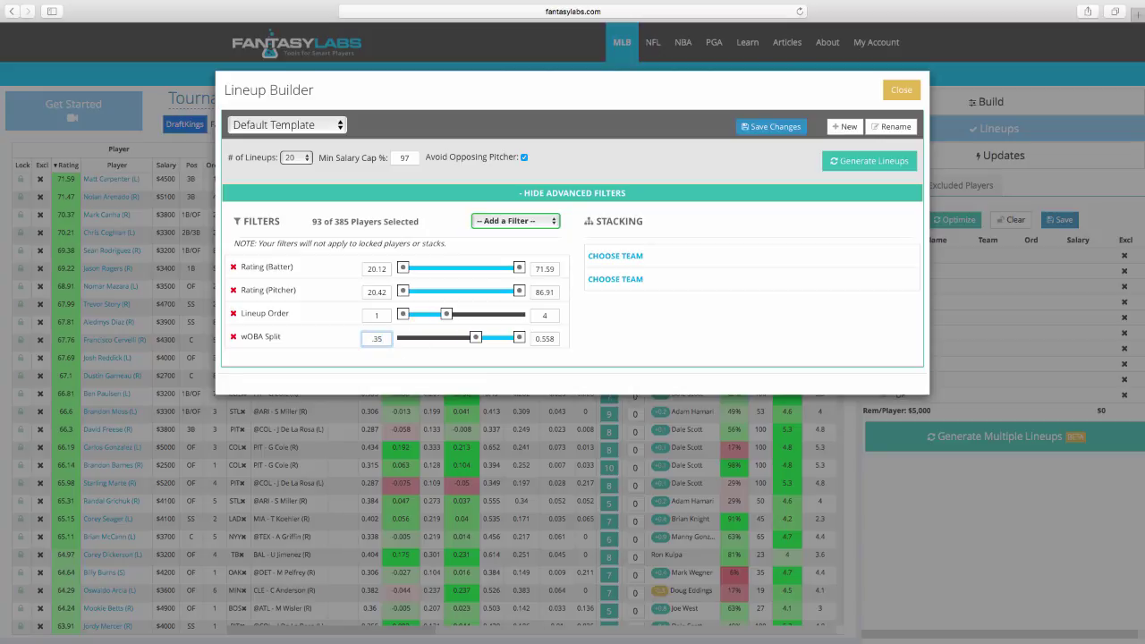
Add a Pro Trends filter with a minimum of 6 and try to generate the 20 lineups.
click(512, 226)
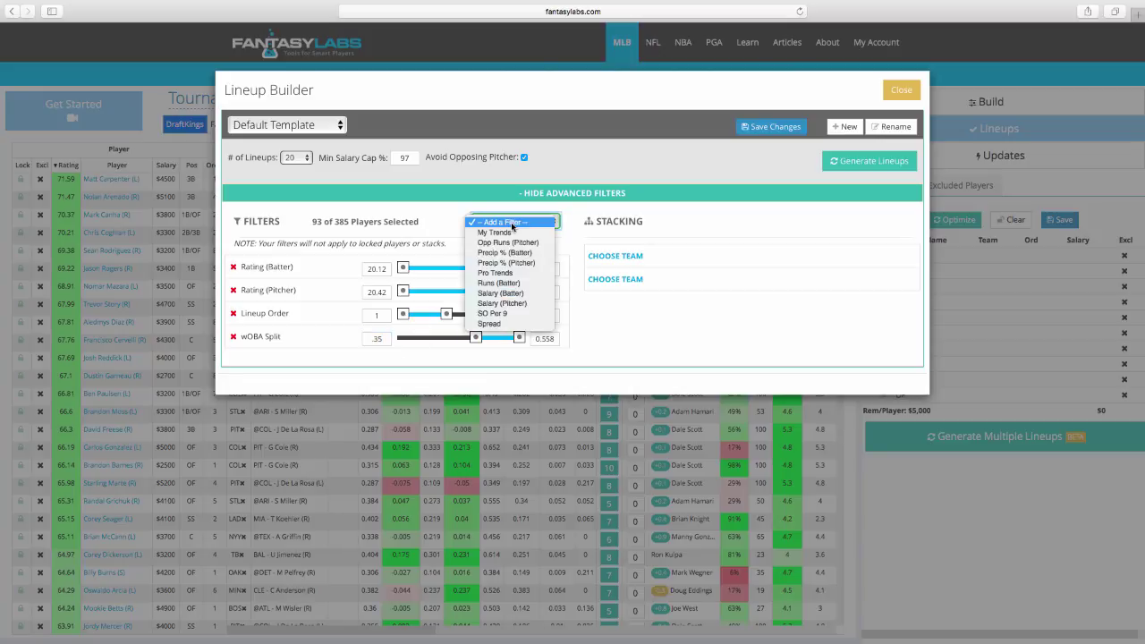
click(497, 273)
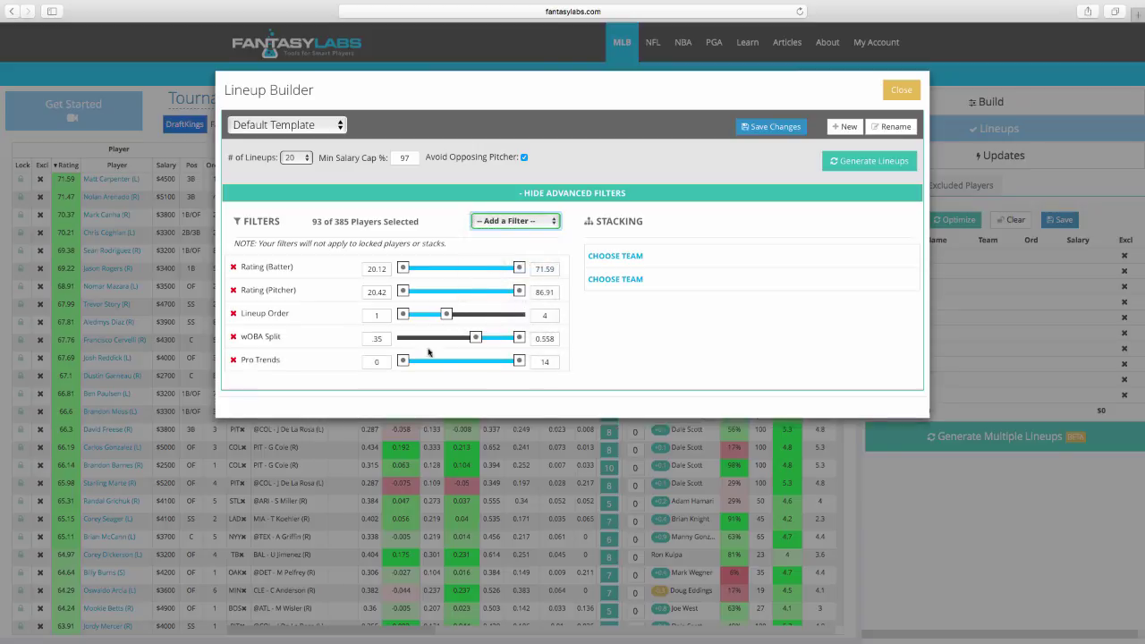
drag(403, 360, 456, 366)
click(870, 162)
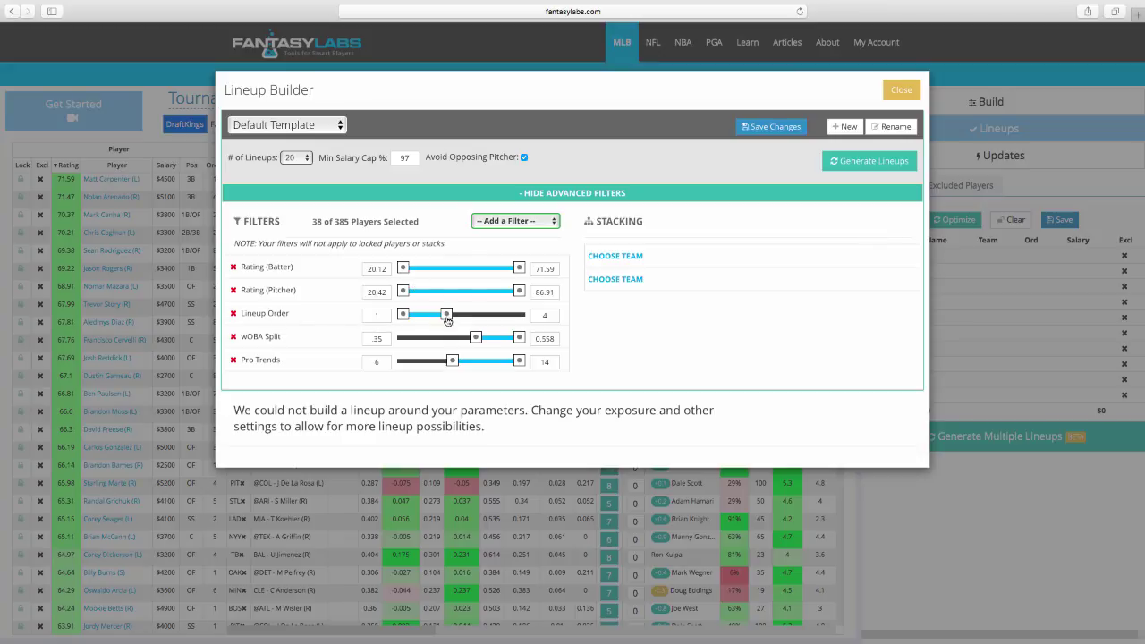
Loosen the filters to a Lineup Order maximum of 5 and a wOBA Split minimum of .32, and generate the 20 lineups again.
drag(448, 320, 461, 318)
click(385, 339)
key(BackSpace)
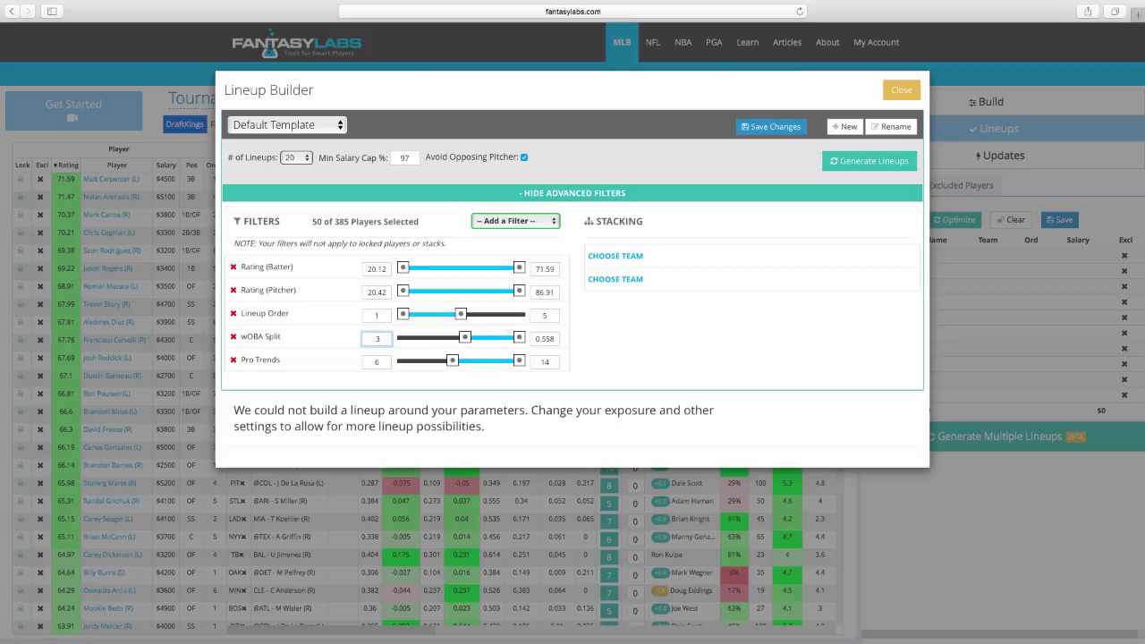
text(2)
click(867, 162)
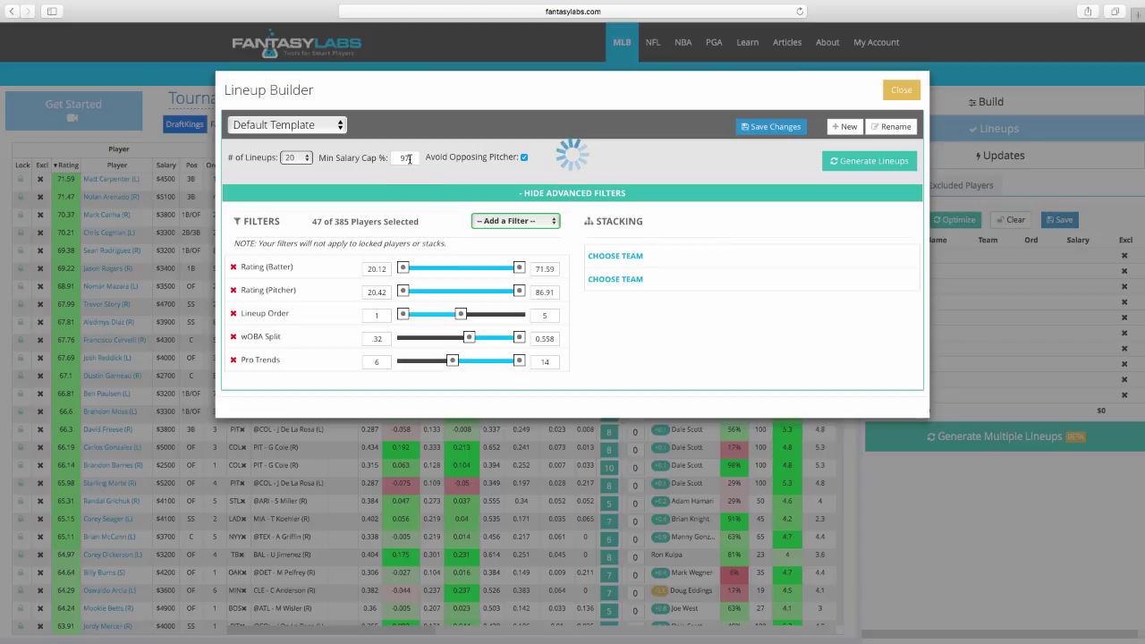
Examine the generated lineups' players, salaries and ratings, along with the batter exposures.
drag(413, 158, 391, 157)
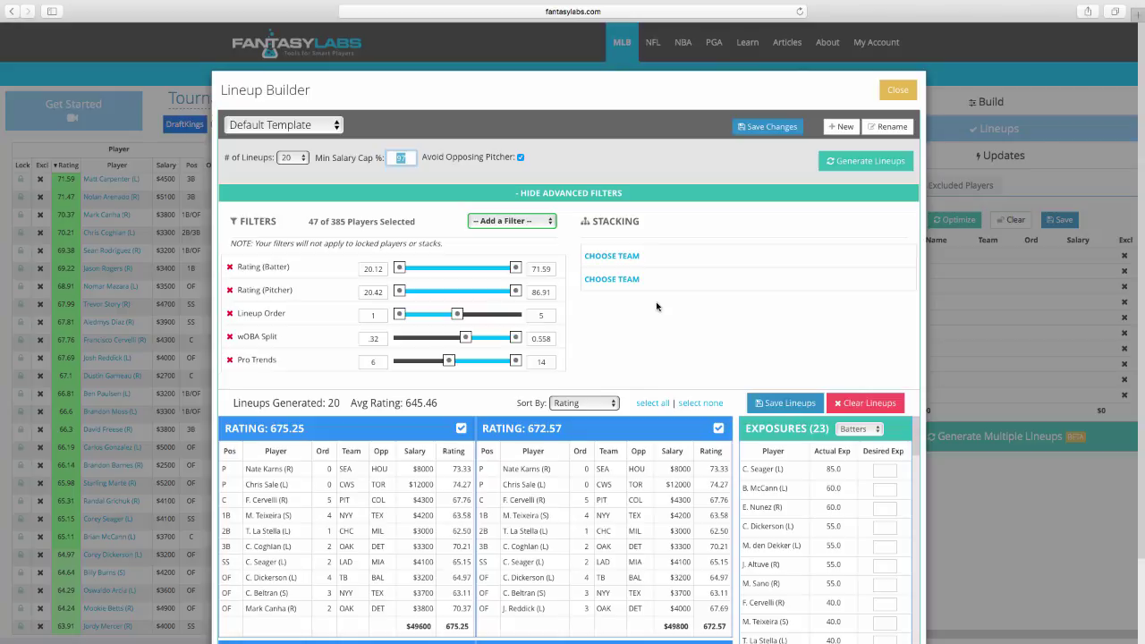
scroll(661, 340, down, 3)
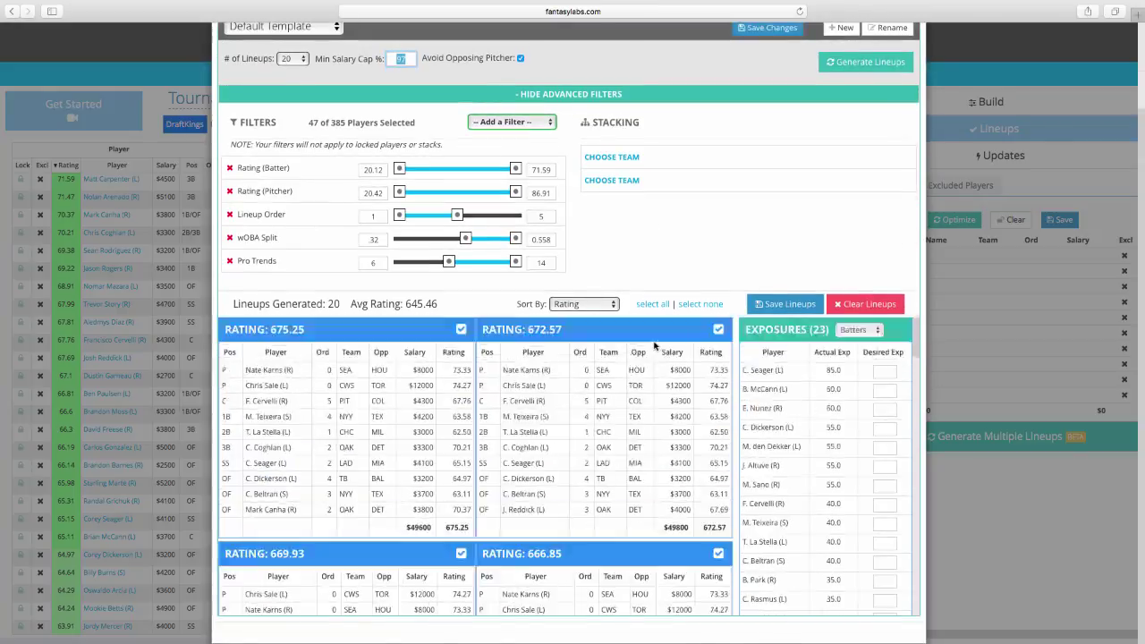
scroll(662, 348, up, 3)
scroll(654, 346, down, 3)
scroll(653, 346, up, 3)
scroll(631, 439, down, 4)
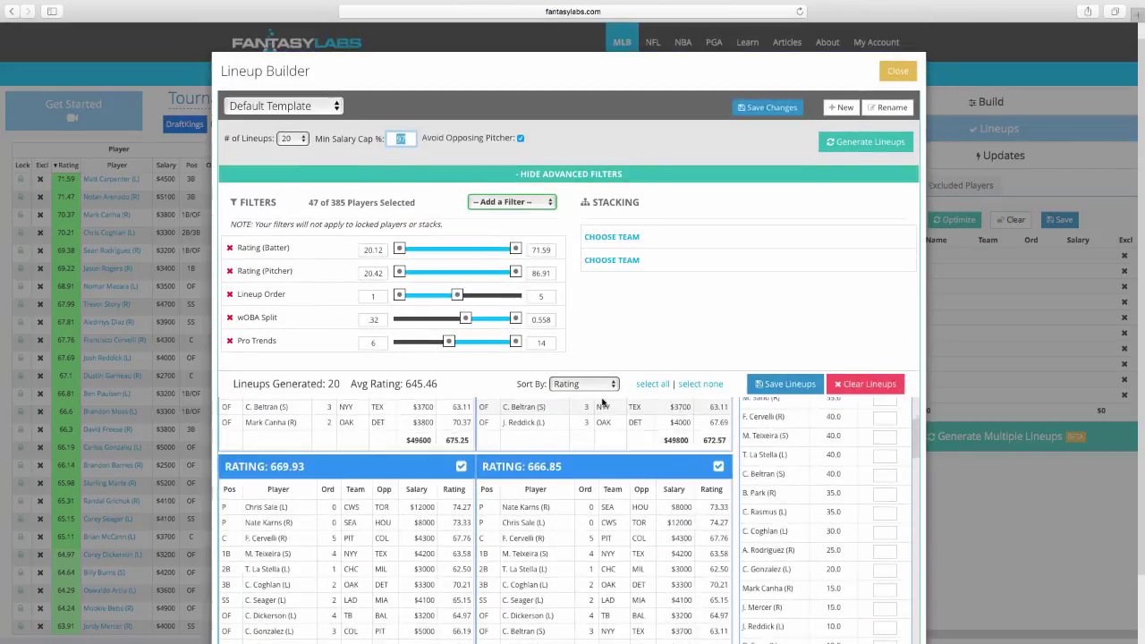
scroll(631, 439, down, 3)
scroll(626, 461, up, 6)
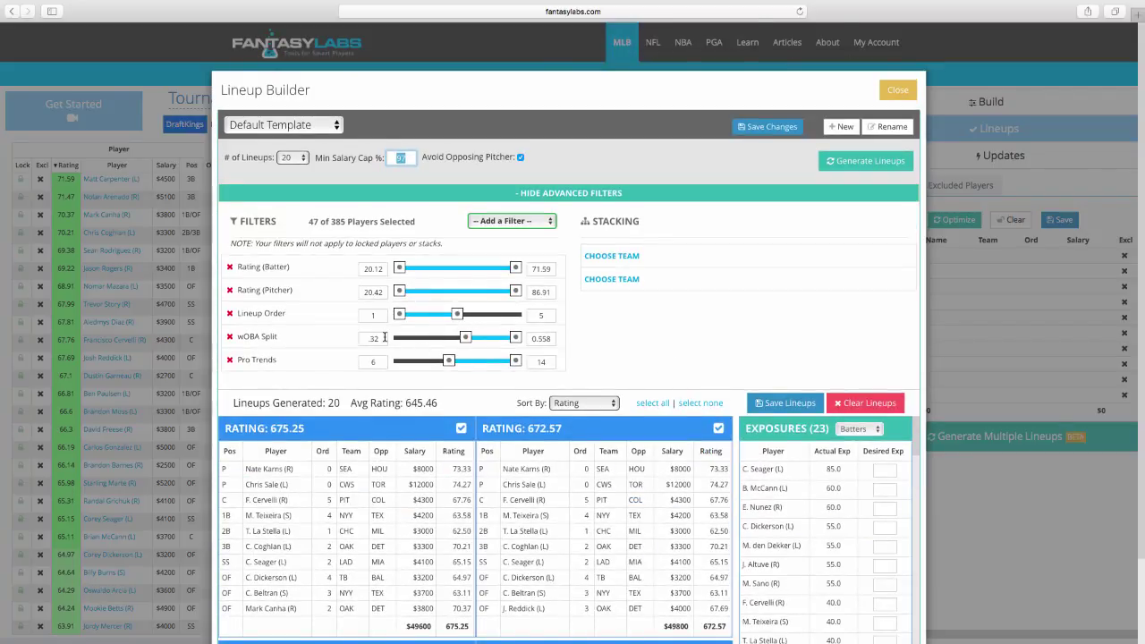
scroll(595, 492, down, 3)
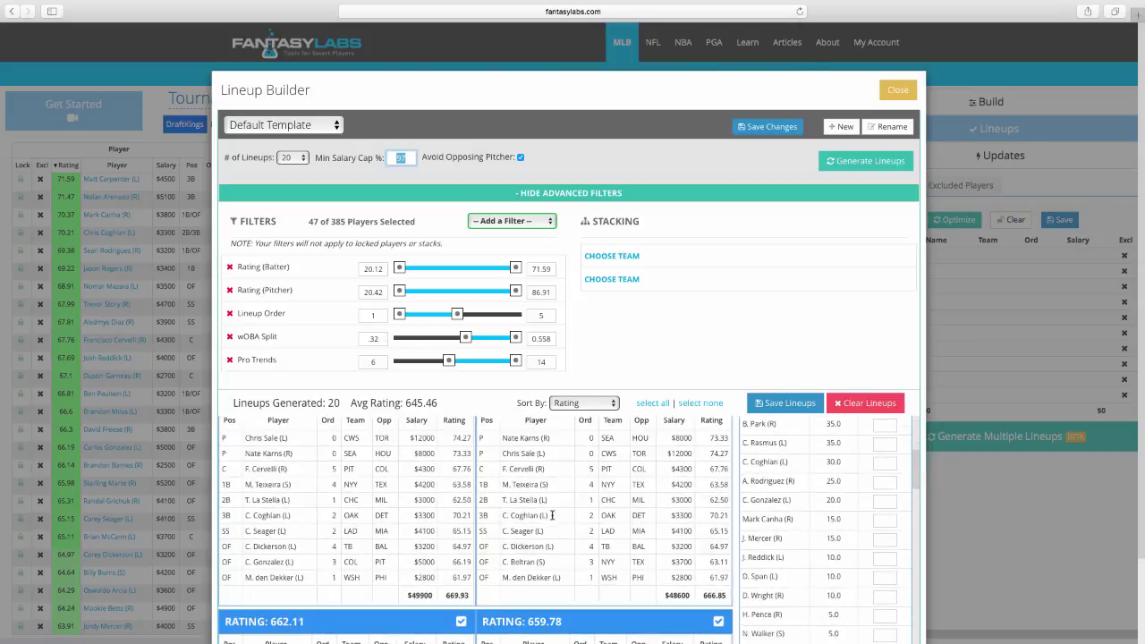
scroll(551, 515, down, 10)
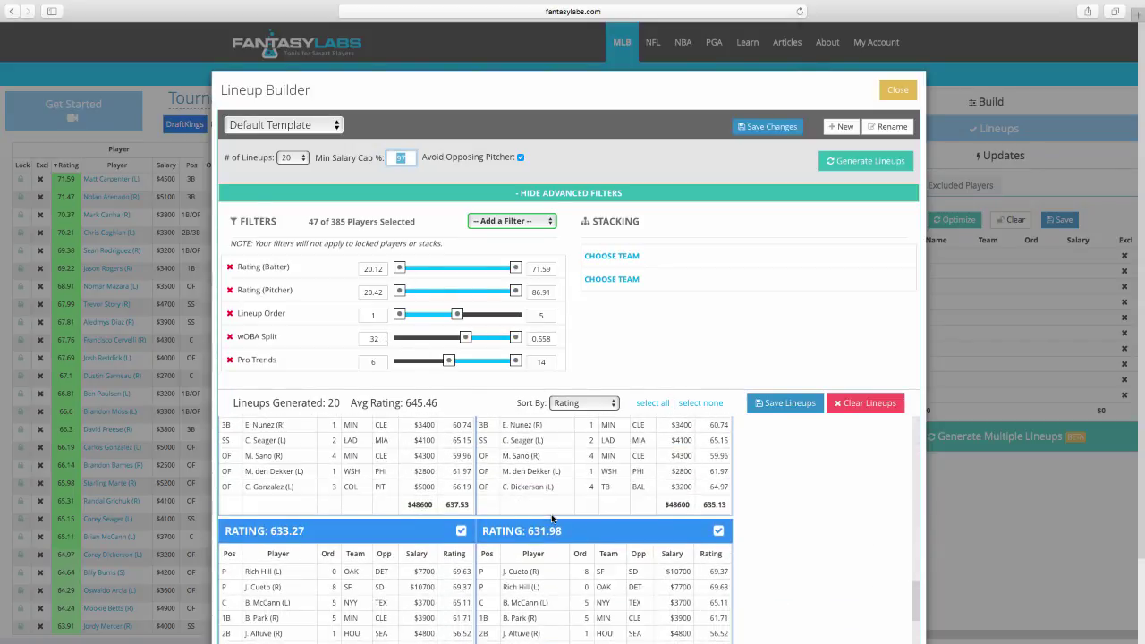
scroll(551, 517, down, 10)
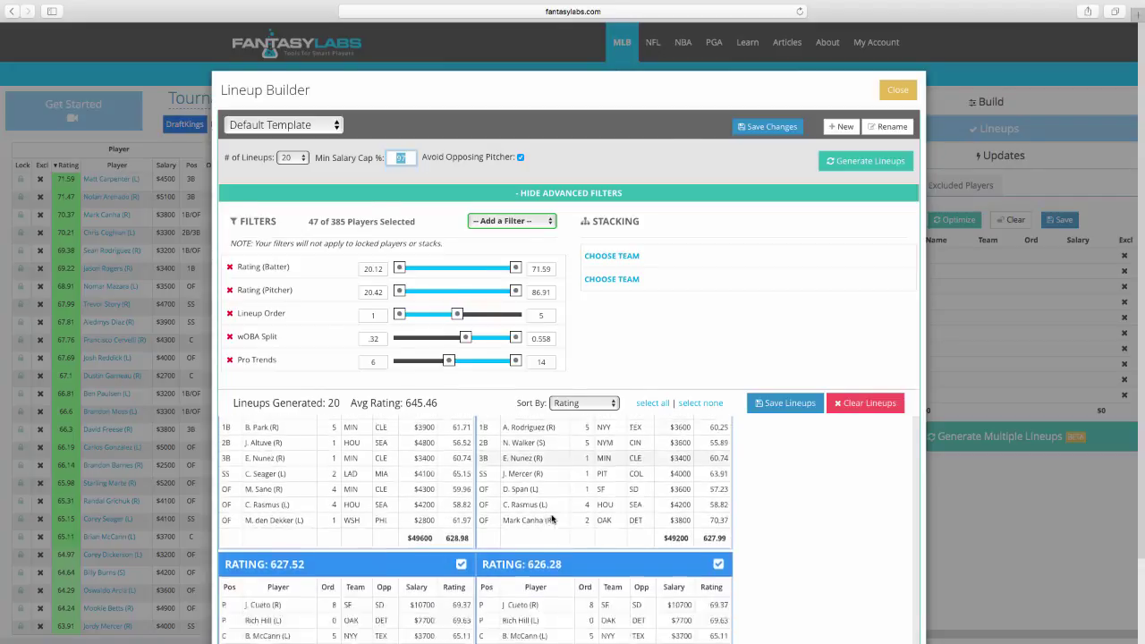
scroll(551, 519, down, 10)
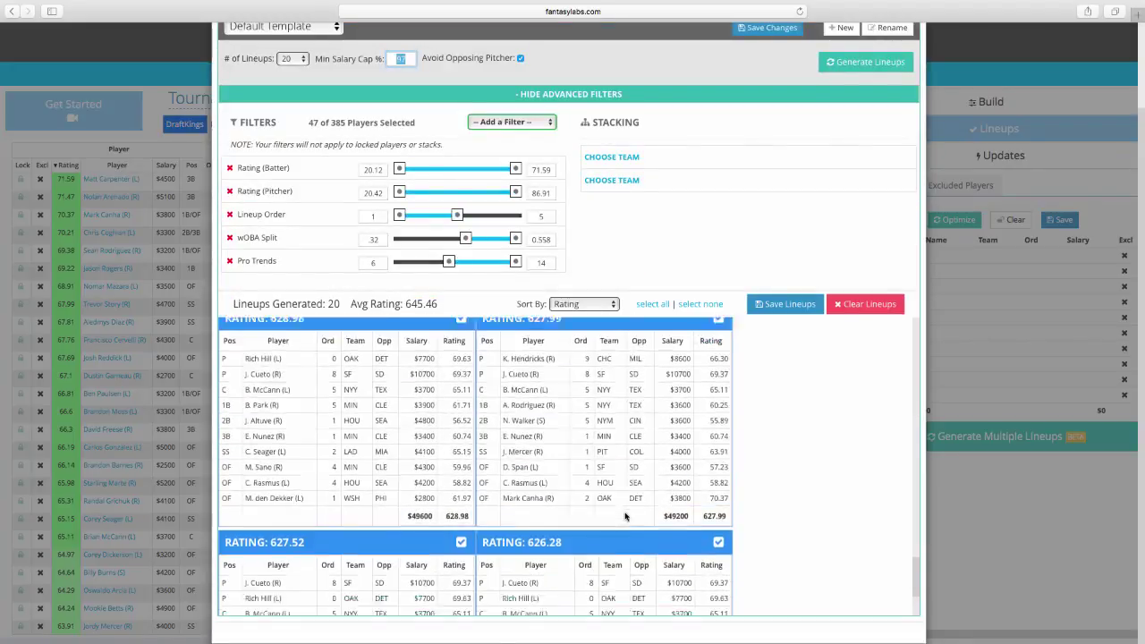
scroll(625, 516, up, 5)
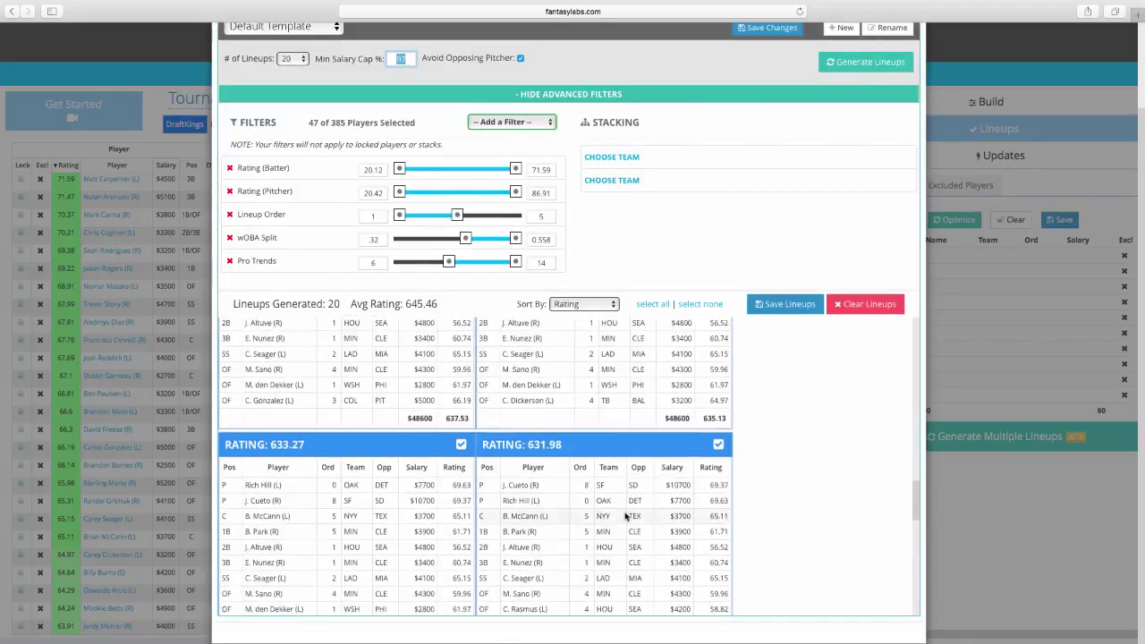
scroll(625, 516, up, 10)
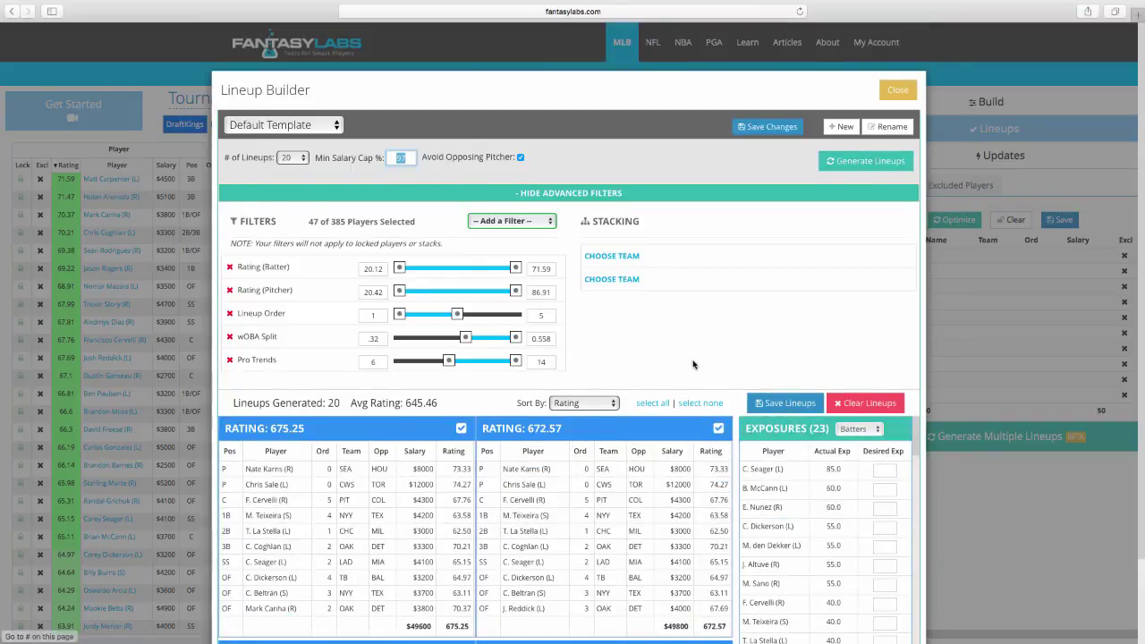
scroll(692, 364, down, 5)
scroll(695, 365, up, 5)
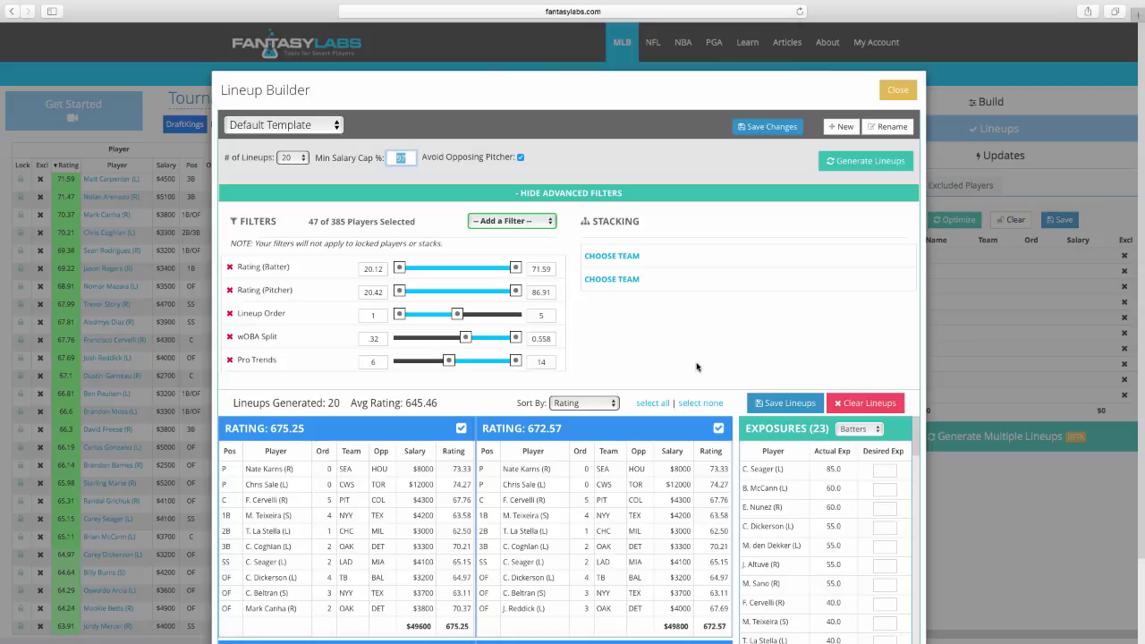
scroll(693, 366, down, 3)
scroll(689, 368, up, 3)
scroll(682, 368, down, 3)
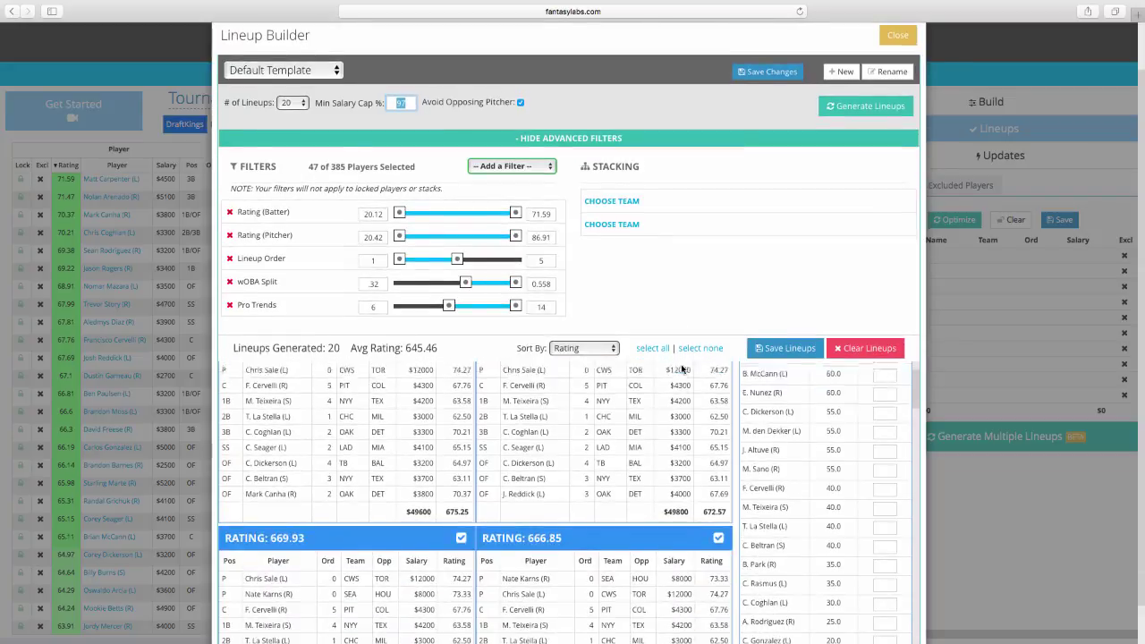
scroll(681, 368, up, 5)
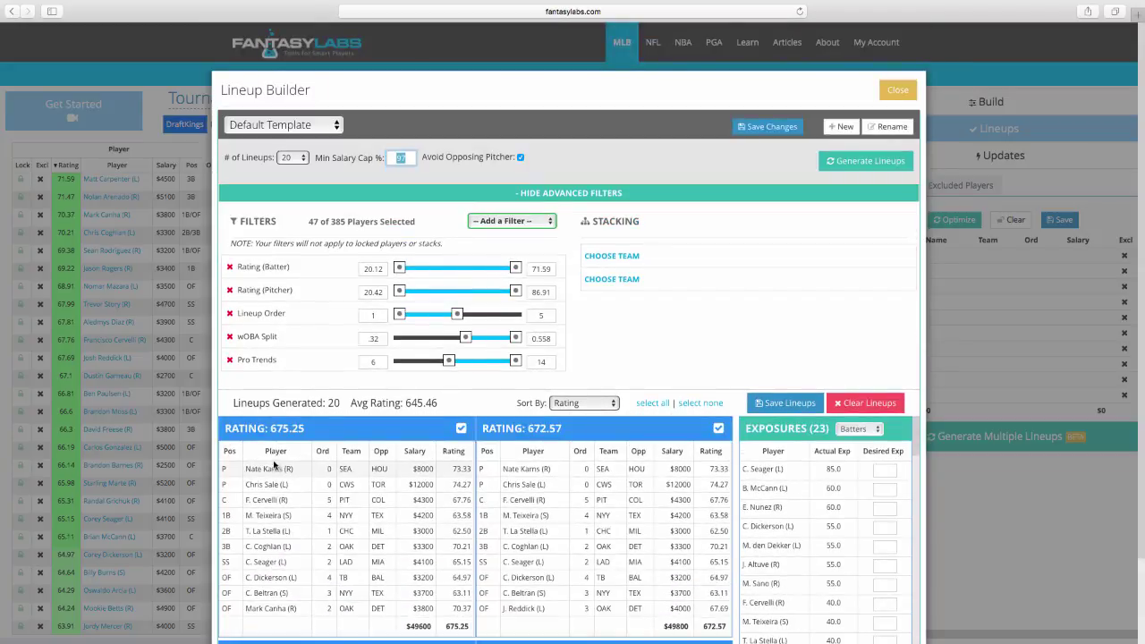
Set the number of lineups to 2 and clear the previously generated lineups.
click(290, 159)
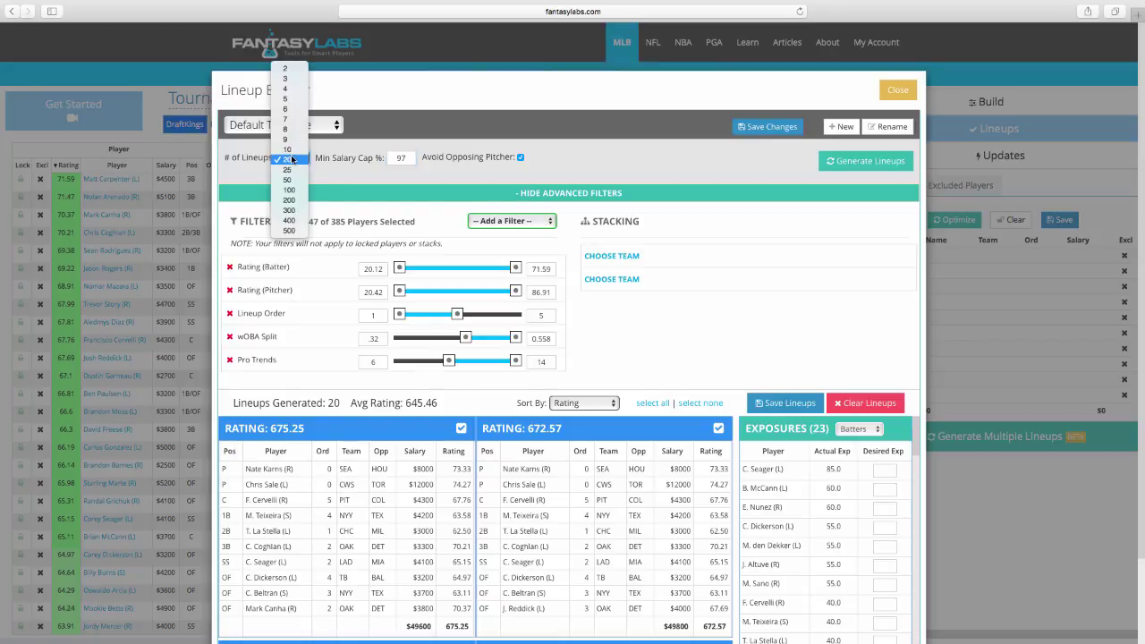
click(285, 69)
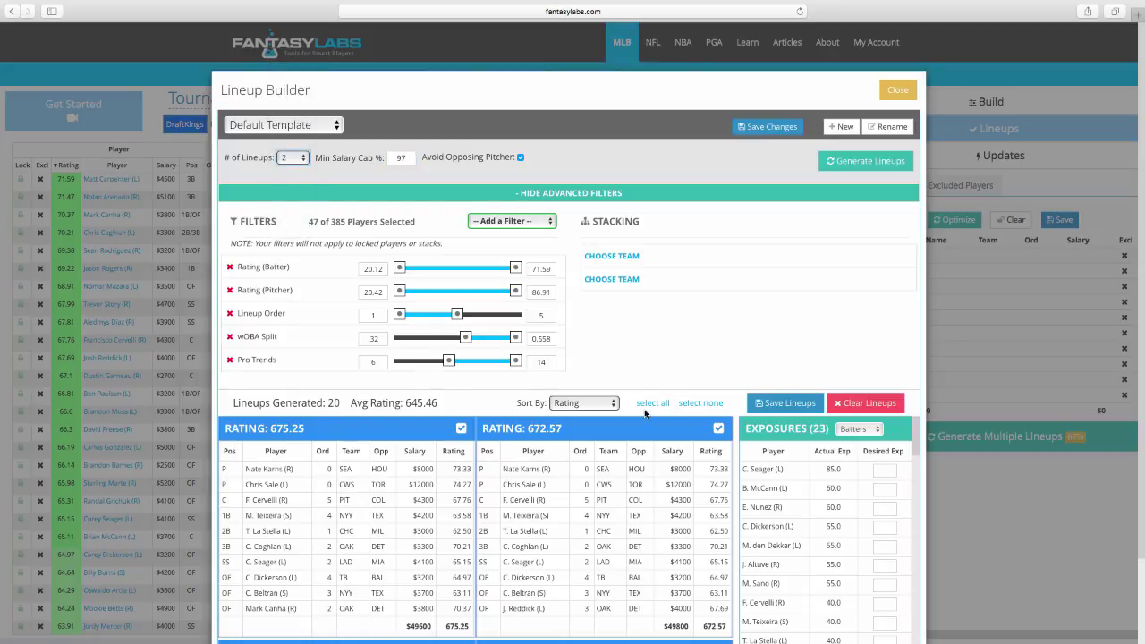
click(870, 404)
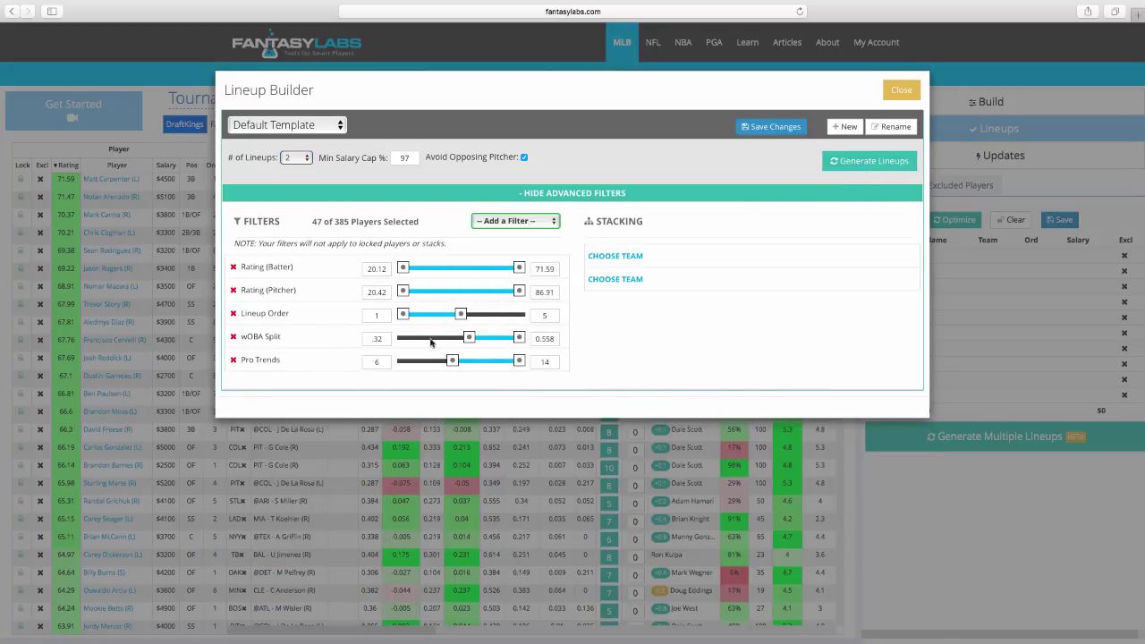
Try to generate the lineups with the Lineup Order filter's maximum lowered to 4.
click(385, 338)
drag(462, 317, 449, 319)
click(872, 165)
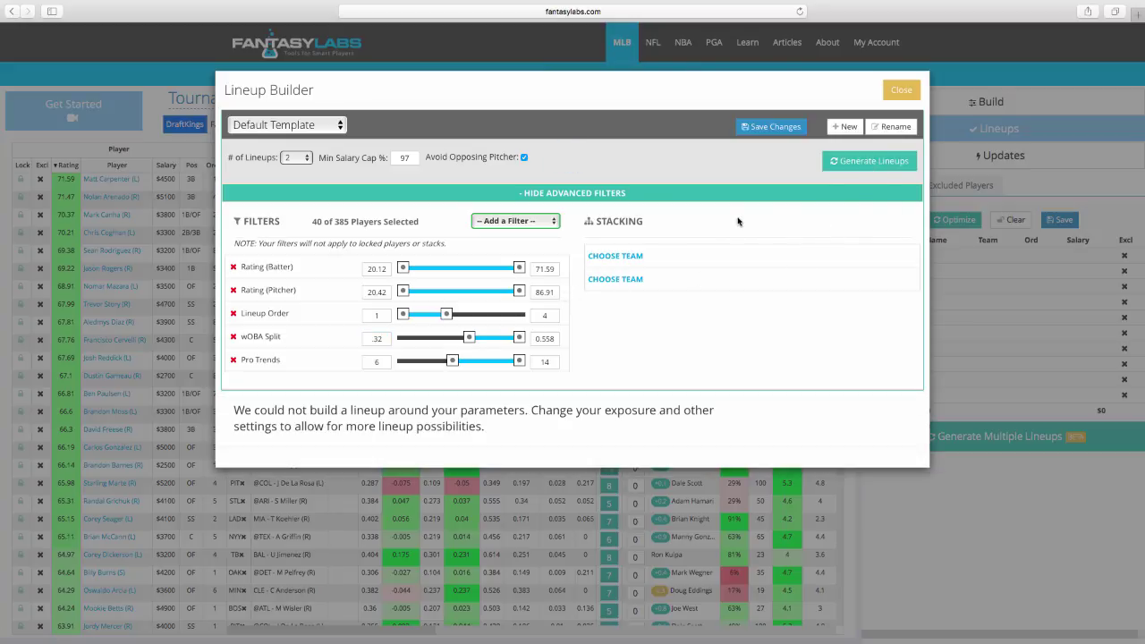
Set the Lineup Order maximum to 5 and the wOBA Split minimum to .33, and generate the lineups again.
click(385, 338)
drag(447, 317, 460, 316)
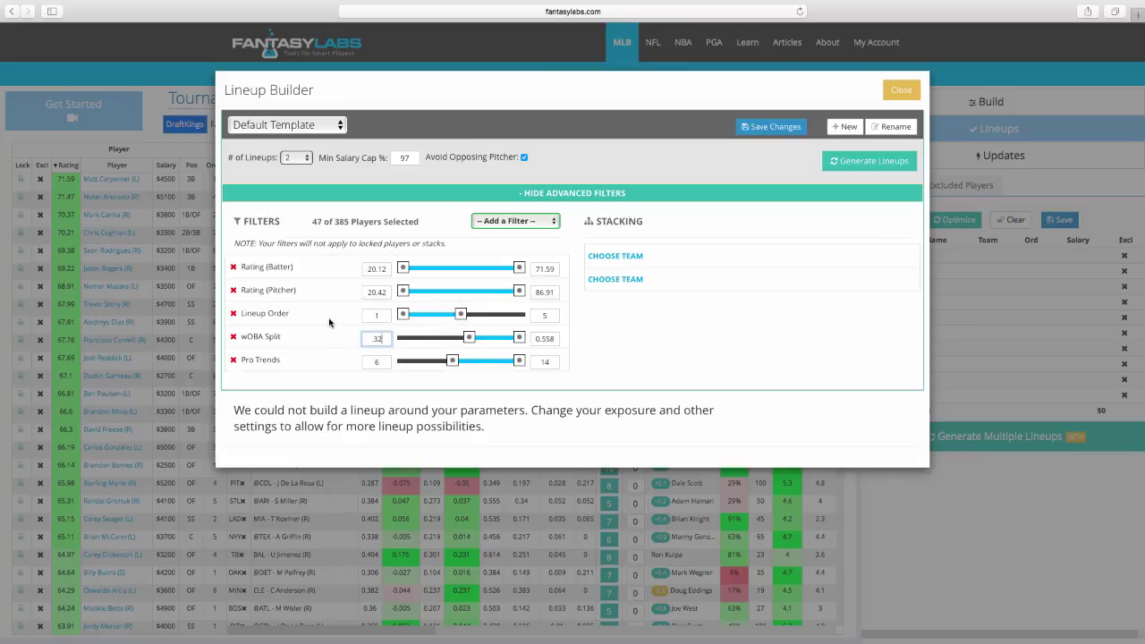
key(BackSpace)
text(3)
click(841, 174)
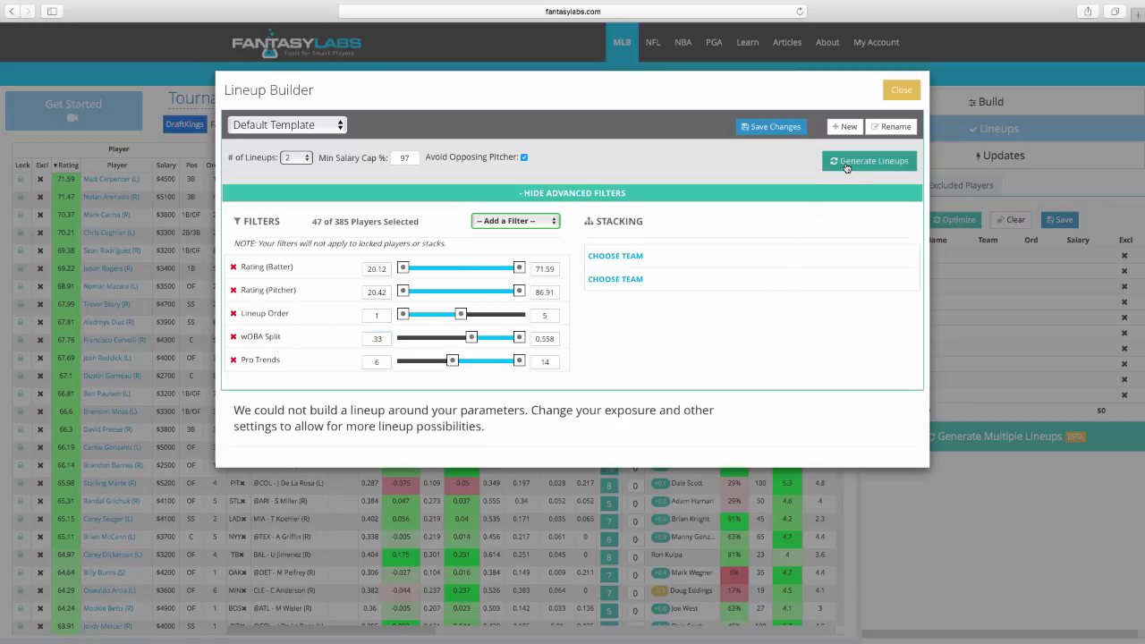
Examine the two generated lineups' players, salaries and ratings, along with the filters used and the batter exposures.
scroll(640, 409, down, 2)
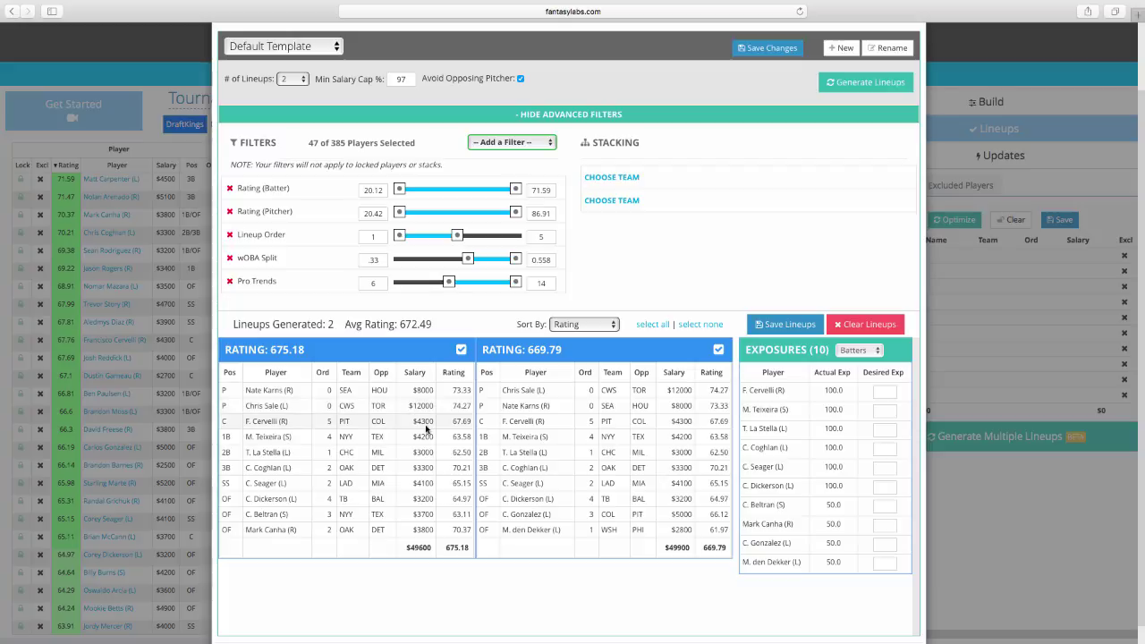
scroll(421, 429, up, 2)
scroll(418, 431, down, 2)
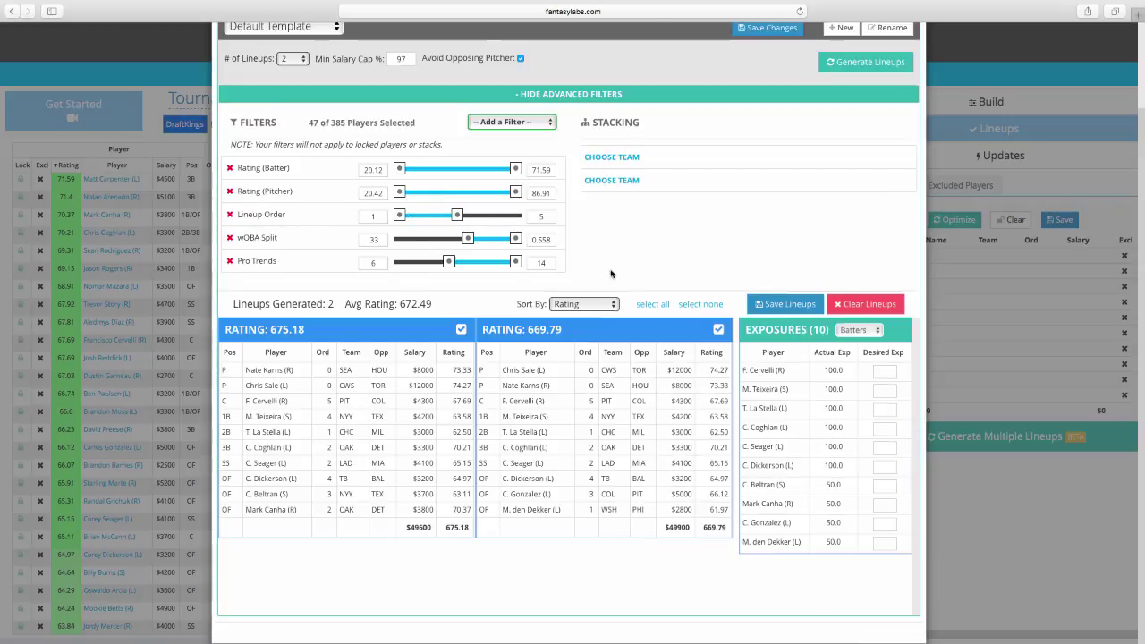
scroll(611, 270, up, 2)
scroll(612, 260, down, 2)
scroll(595, 368, up, 2)
scroll(595, 368, down, 2)
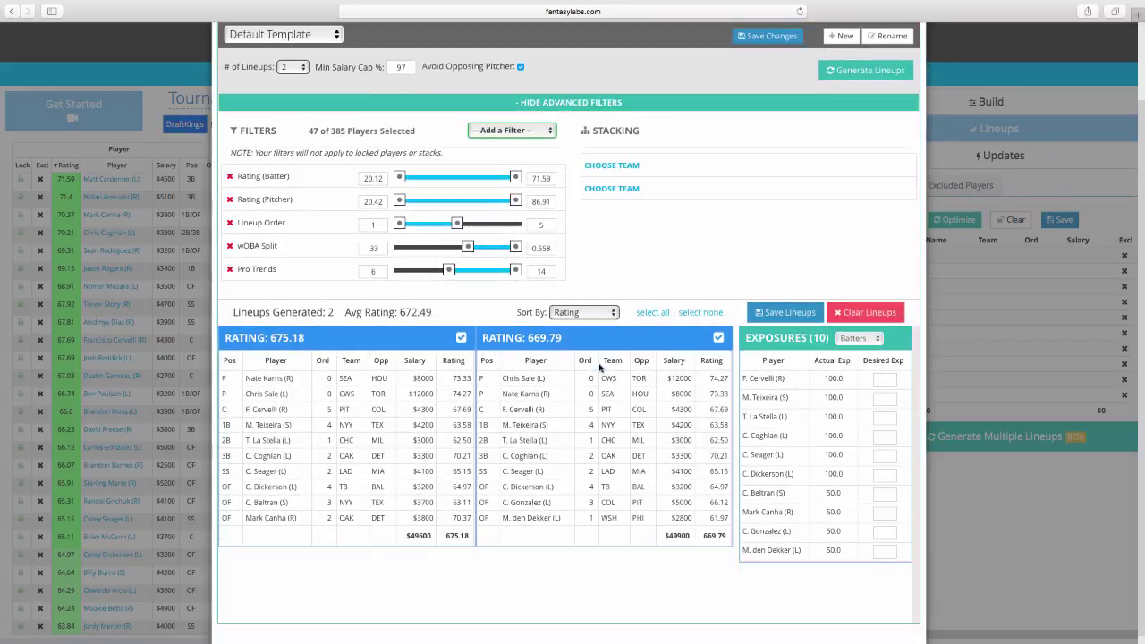
scroll(584, 377, up, 1)
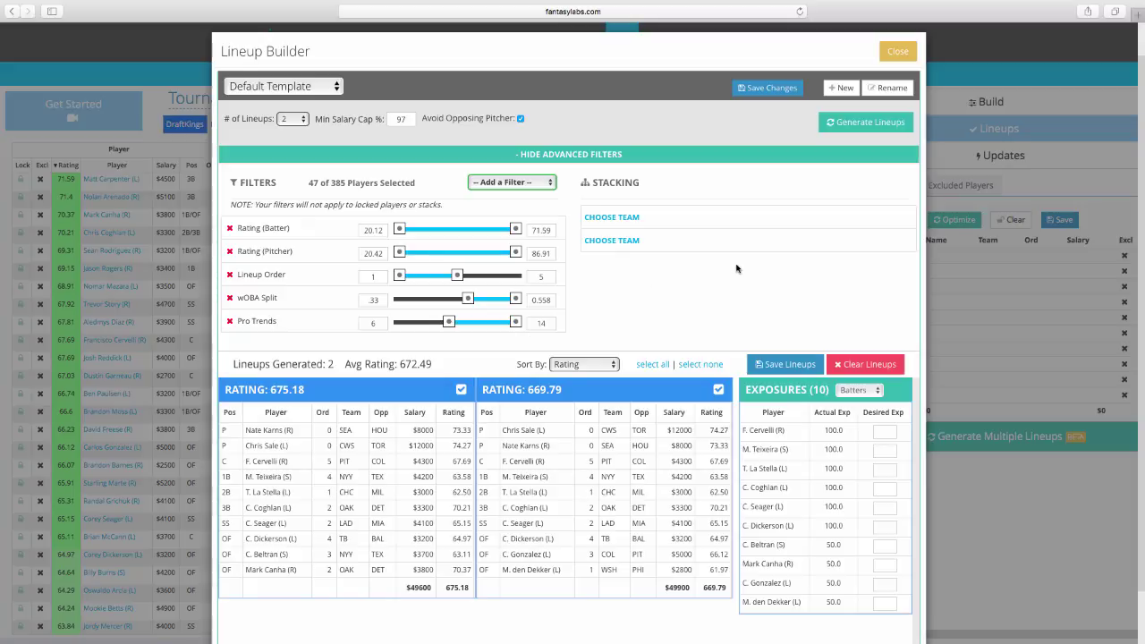